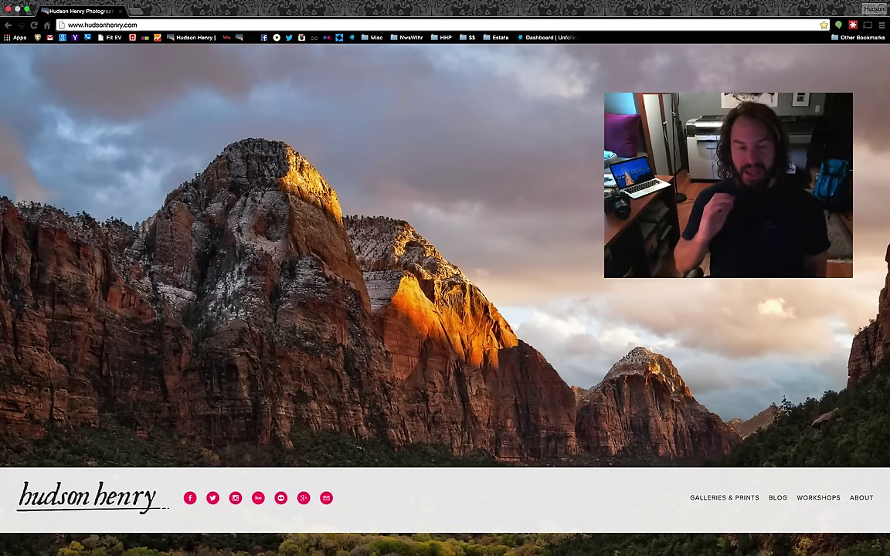
Switch to Lightroom, cycle through the Lights Out modes on the Milky Way photo, and return to the thumbnail grid.
key("ctrl+Right")
key("l")
key("l")
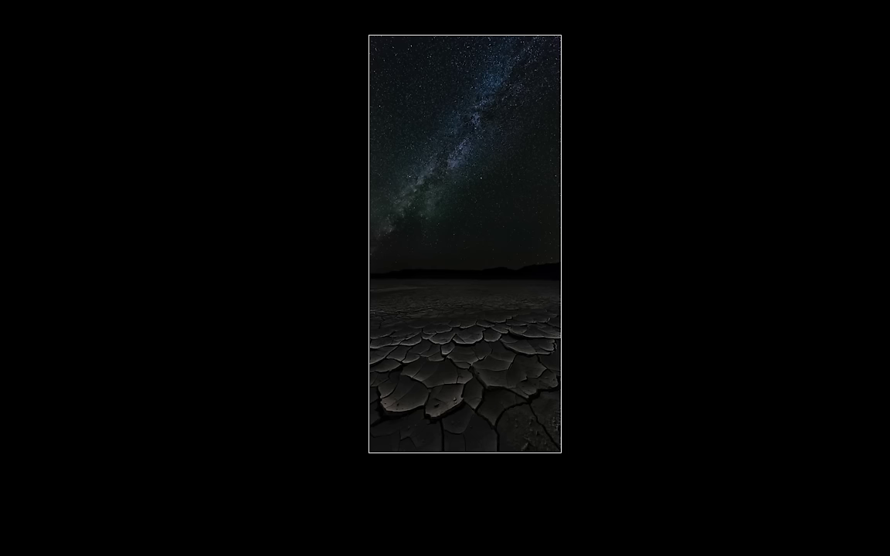
key("l")
key("g")
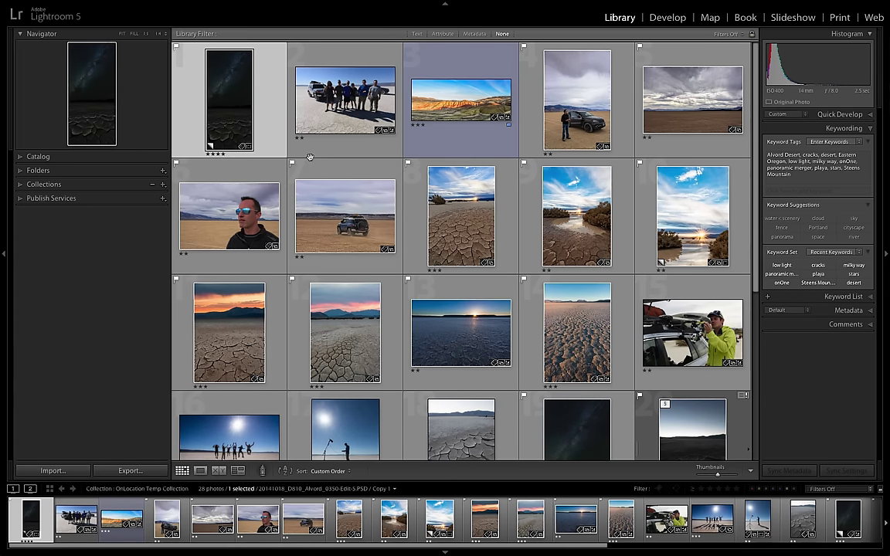
Open the group photo 20141019_D810_Alvord_0436.NEF in Develop with Enable Profile Corrections and Remove Chromatic Aberration turned on.
left_click(323, 123)
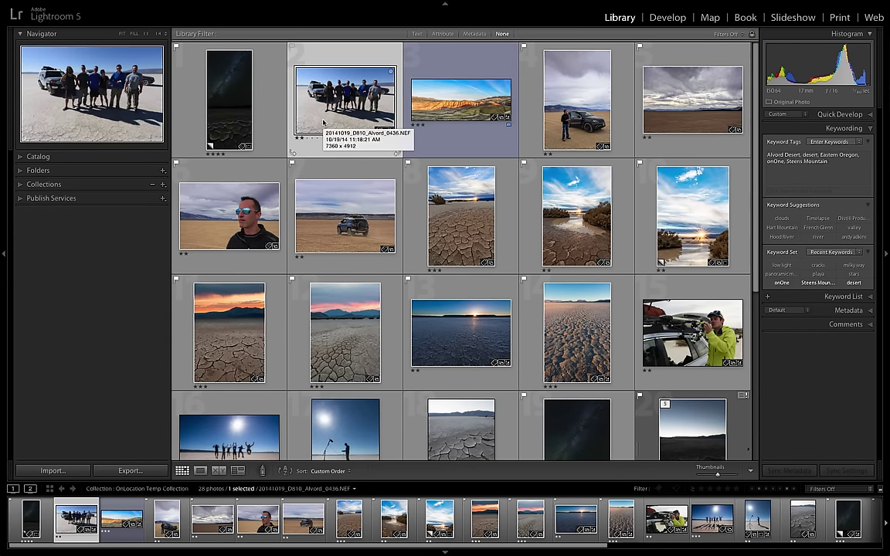
key("d")
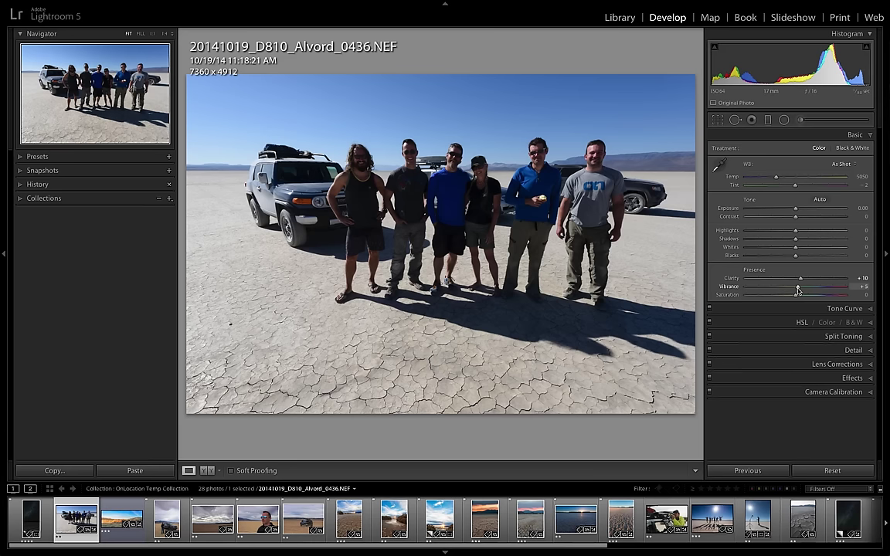
left_click(846, 365)
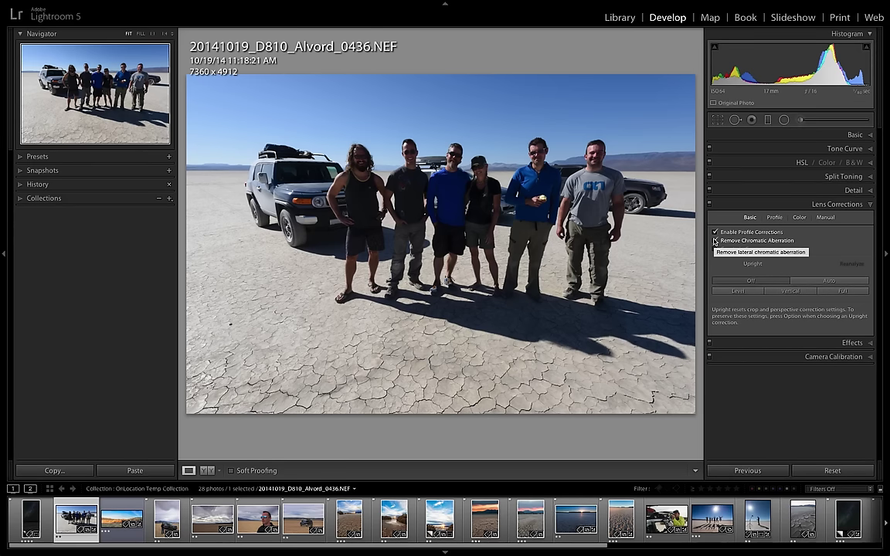
left_click(761, 242)
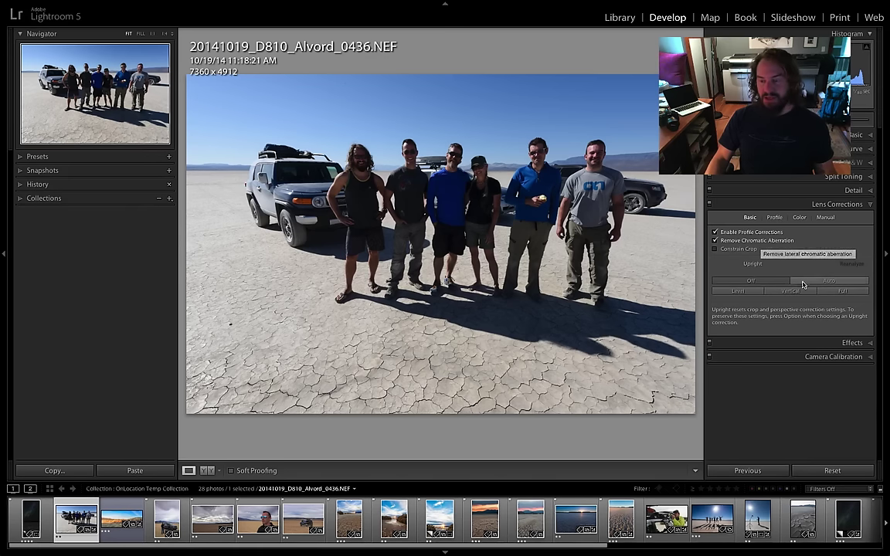
Try the Adobe Standard camera calibration profile on the group photo, and set it back to Camera Standard.
left_click(817, 357)
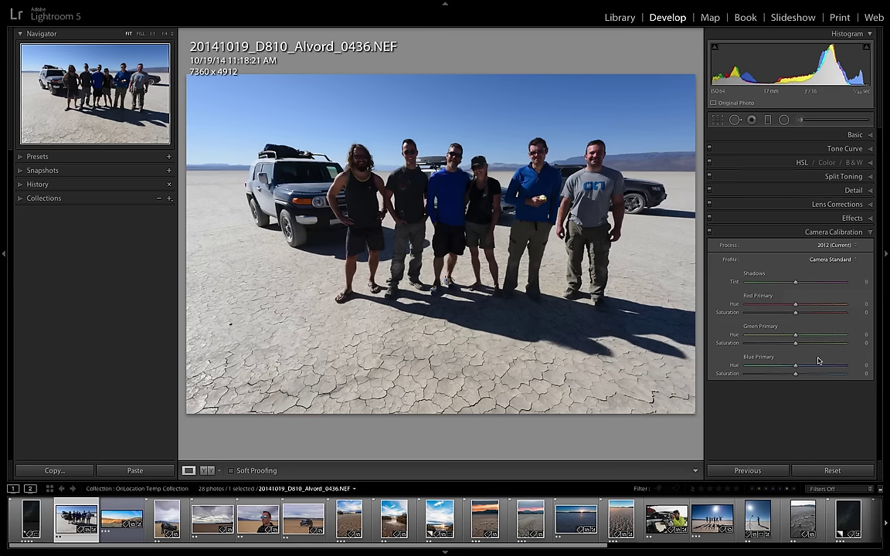
left_click(831, 260)
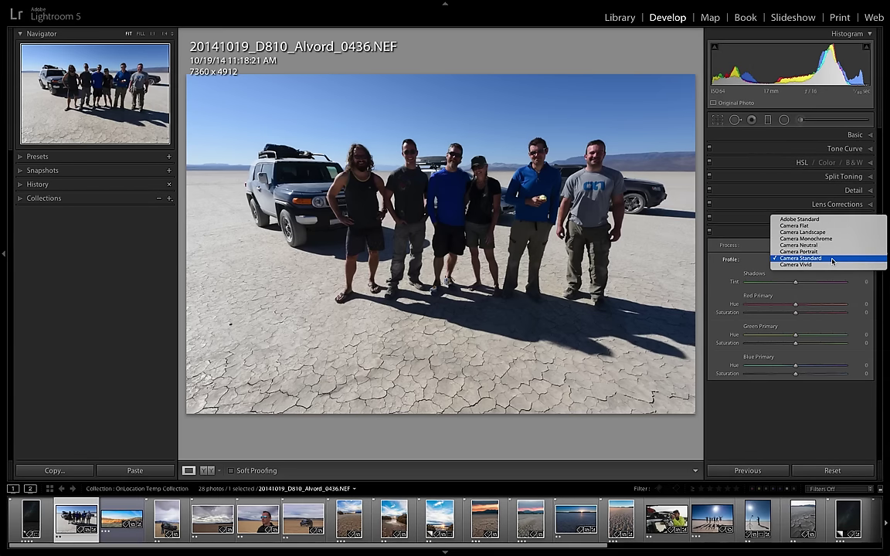
left_click(826, 220)
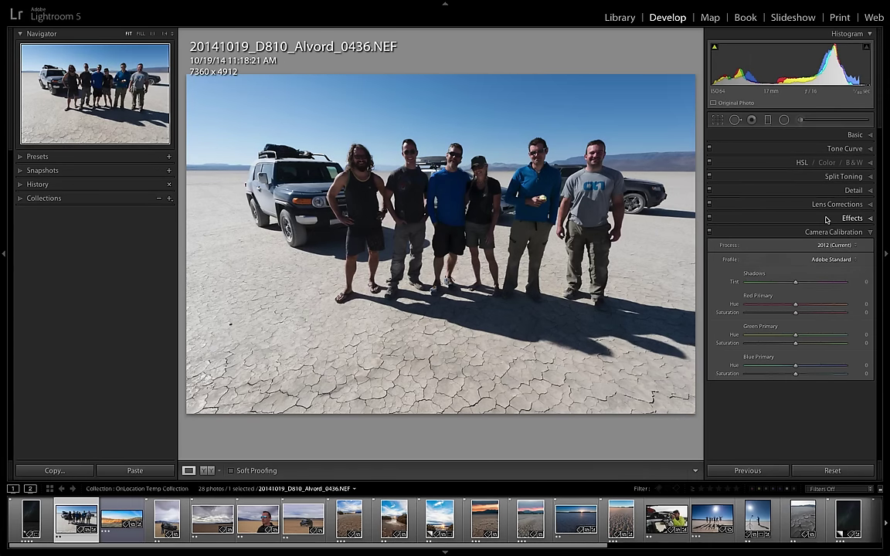
left_click(831, 259)
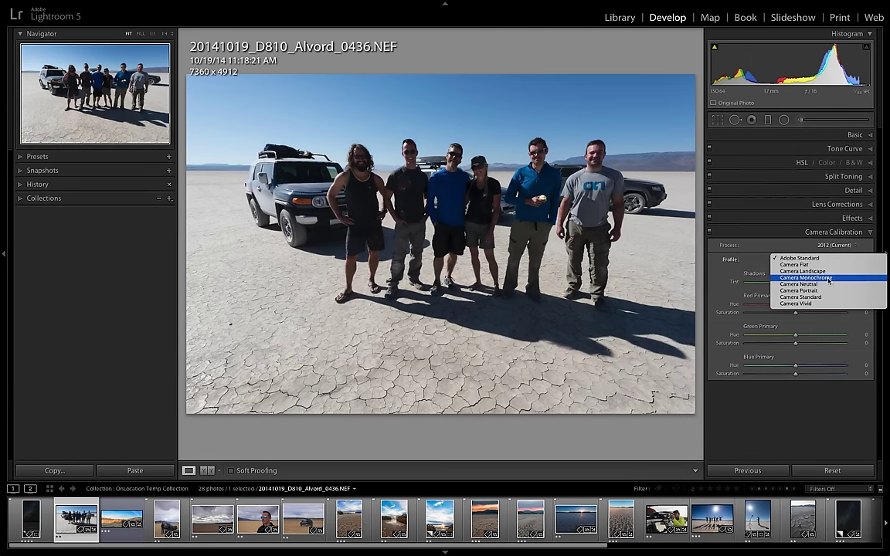
left_click(826, 298)
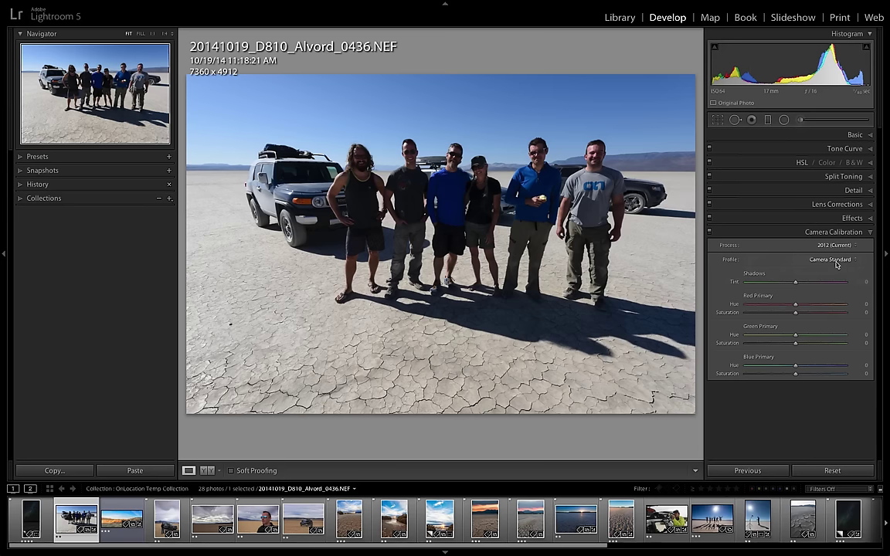
Try the Camera Landscape and Camera Flat profiles on the group photo, and return to Camera Standard.
left_click(835, 261)
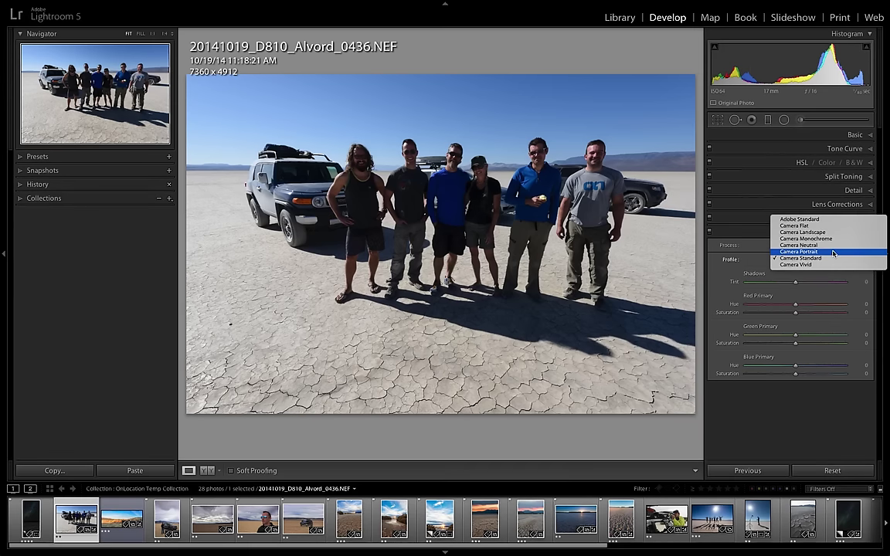
left_click(828, 233)
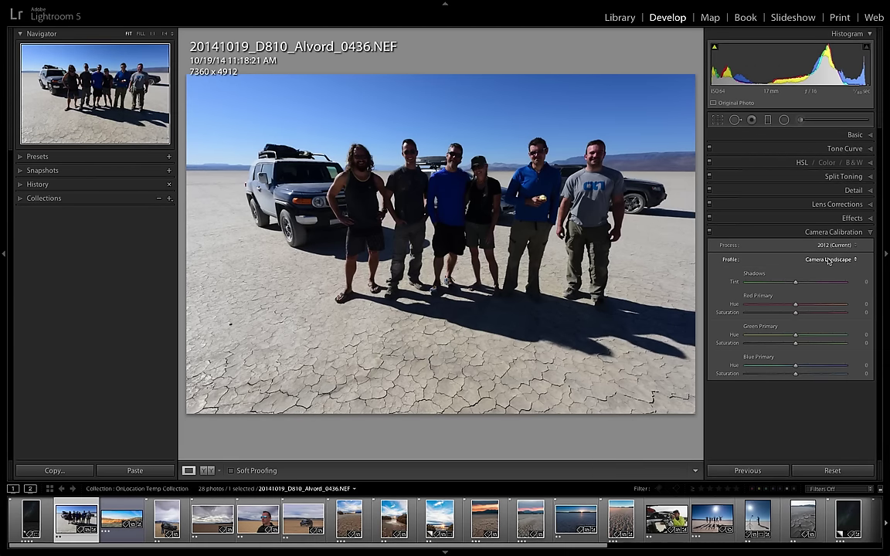
left_click(829, 261)
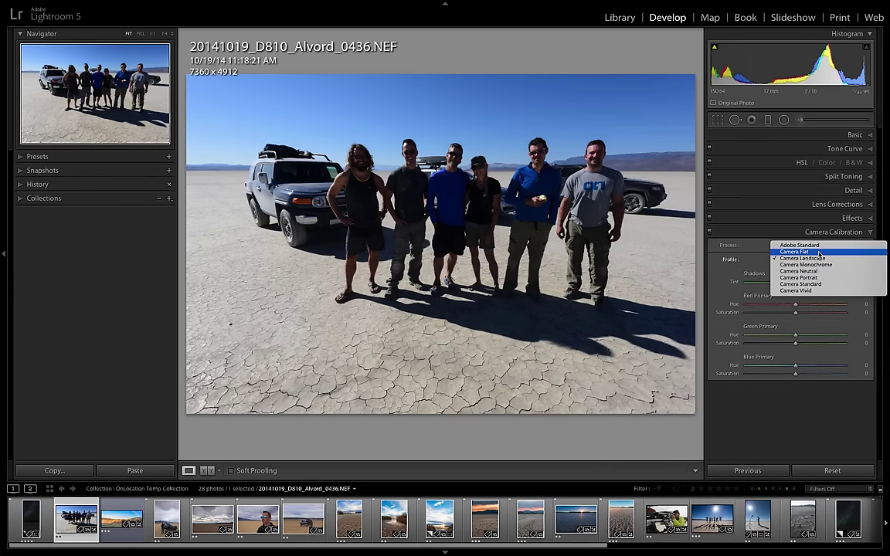
left_click(819, 252)
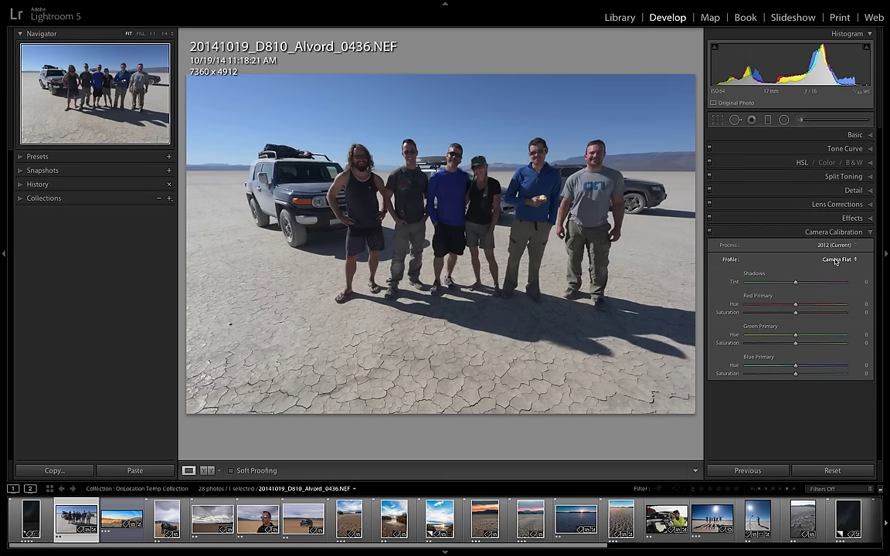
left_click(835, 260)
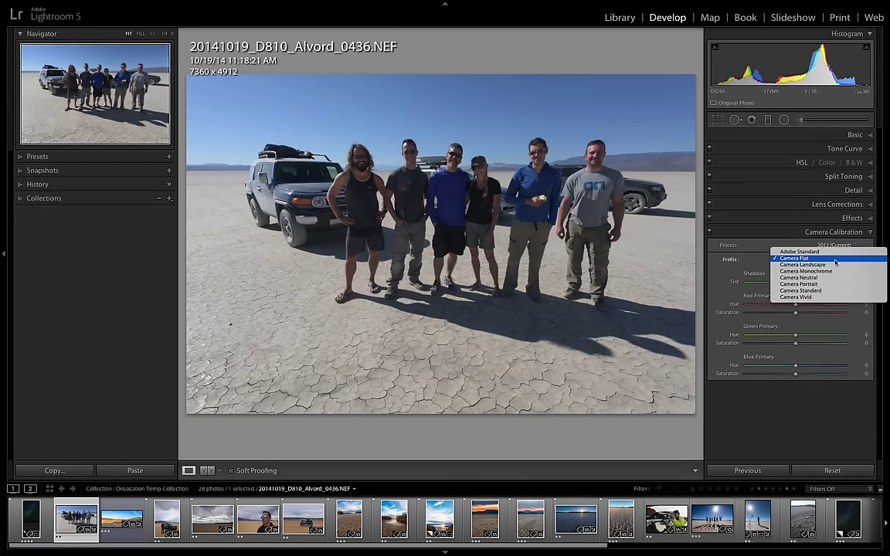
left_click(833, 291)
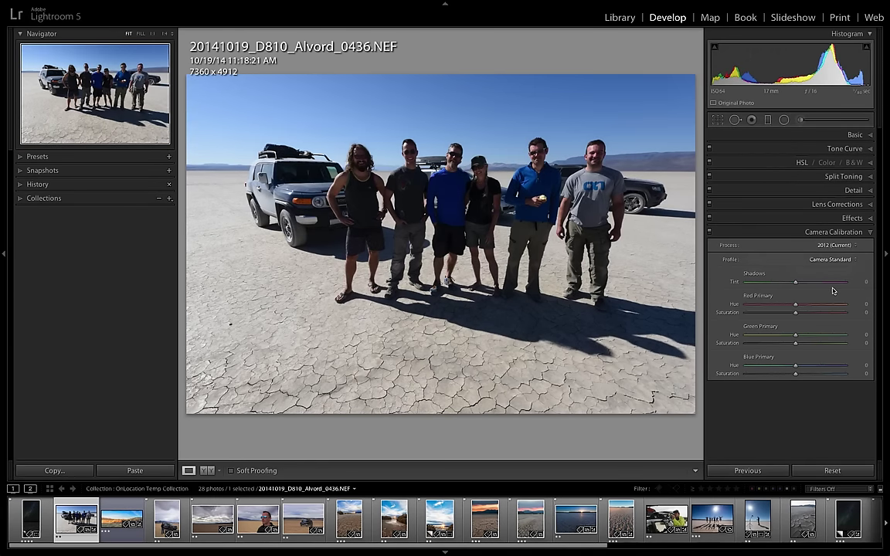
Start a new develop preset that includes only Clarity, Vibrance, Lens Profile Corrections, Chromatic Aberration and Calibration, plus the Treatment and Process Version settings.
left_click(856, 135)
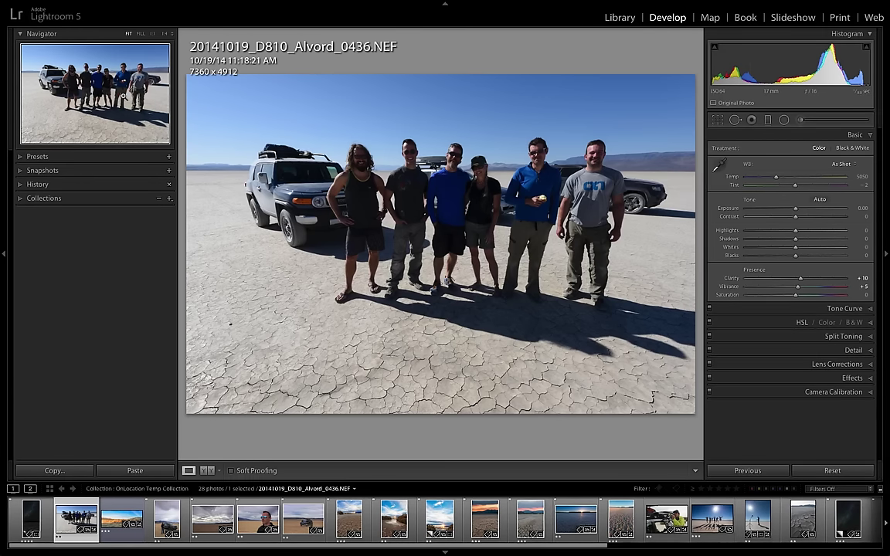
left_click(169, 160)
left_click(169, 158)
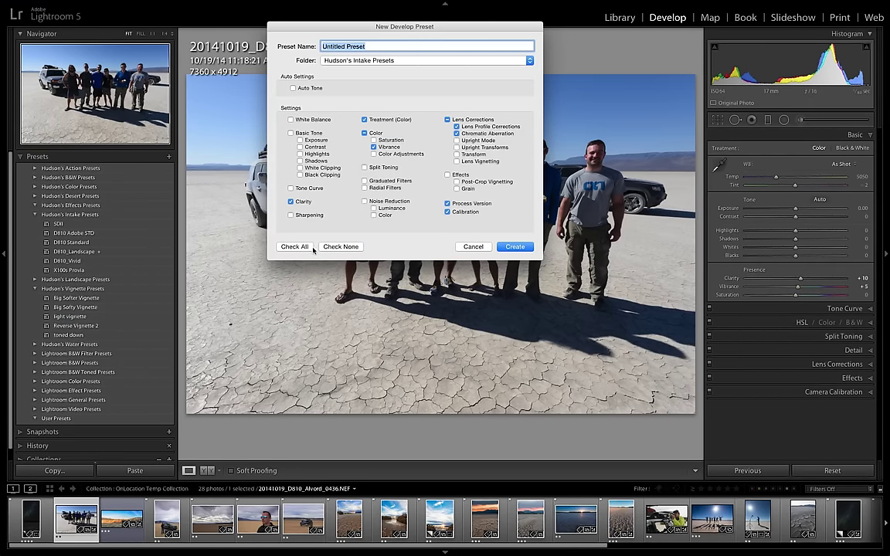
left_click(345, 247)
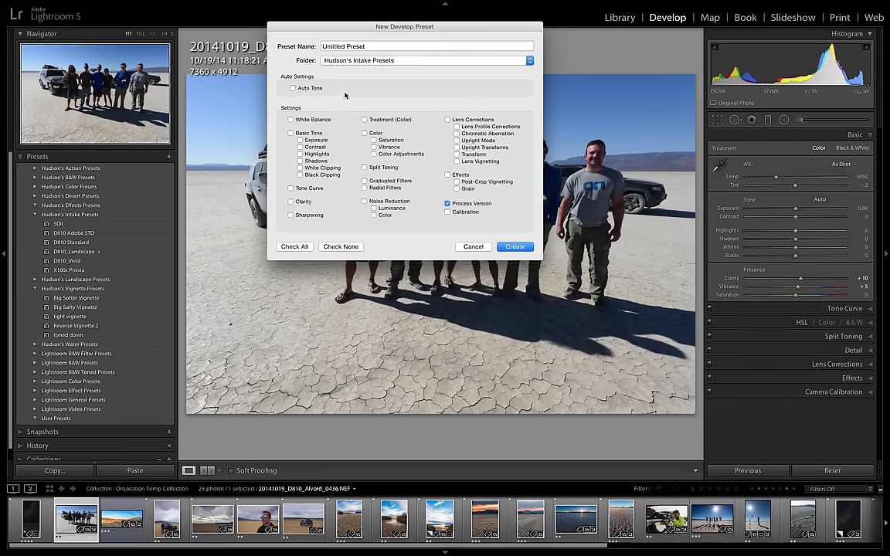
left_click(448, 214)
left_click(457, 133)
left_click(457, 127)
left_click(290, 202)
left_click(374, 147)
Name the preset D810 Standard, keep it in the Intake Presets folder, and save it over the existing preset.
triple_click(361, 47)
key("shift")
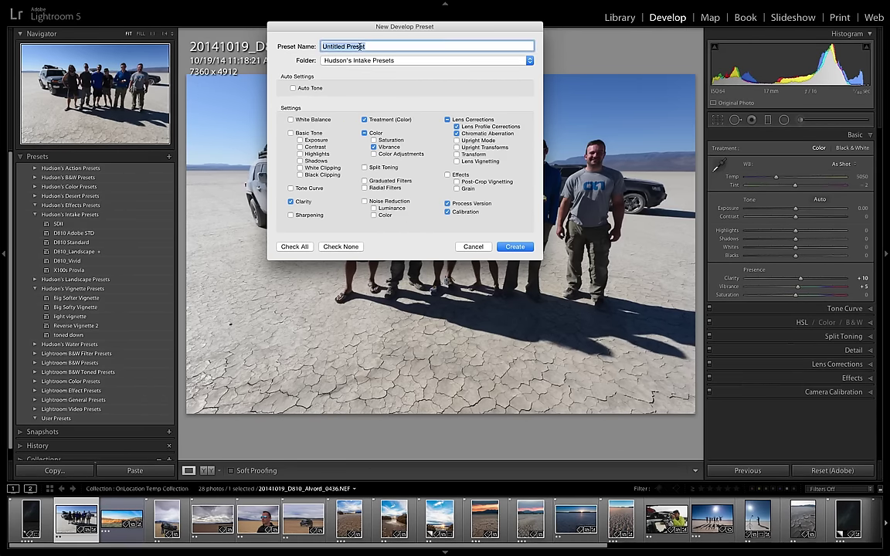
type("D81")
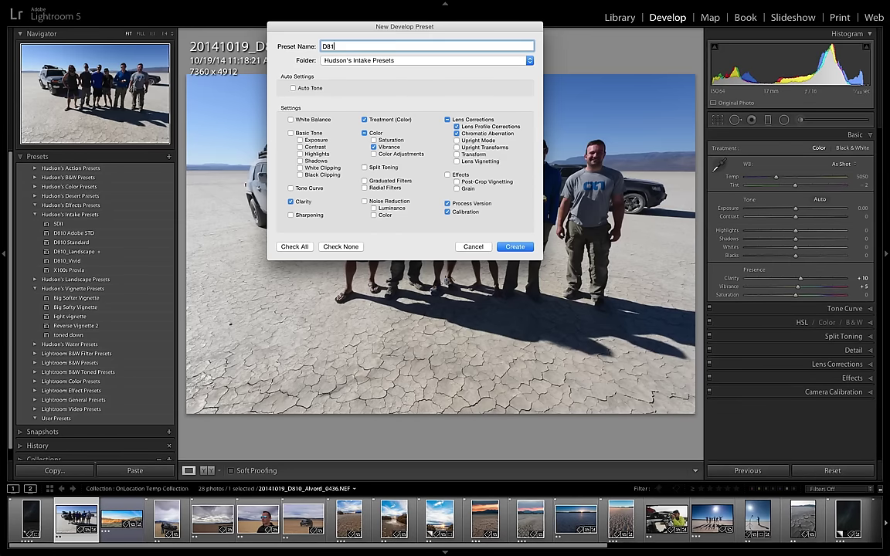
type("0 Standard")
left_click(530, 61)
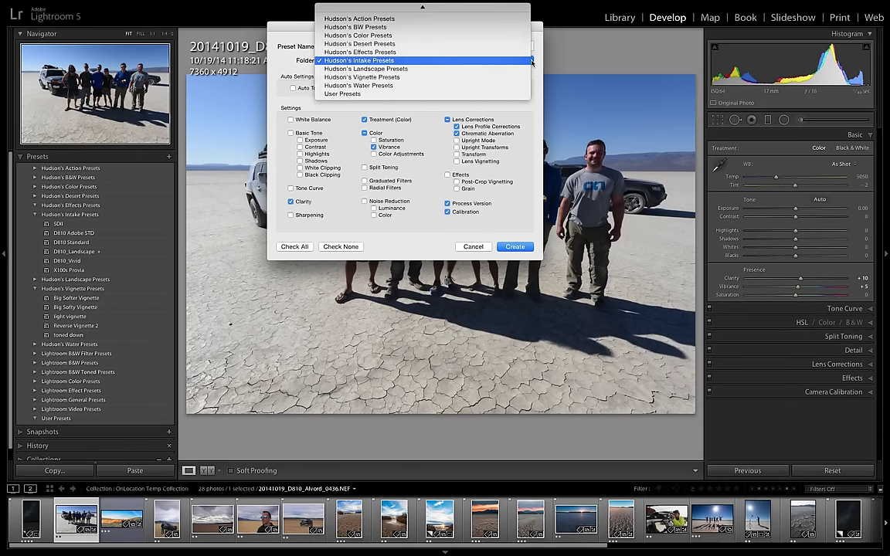
mouse_move(488, 7)
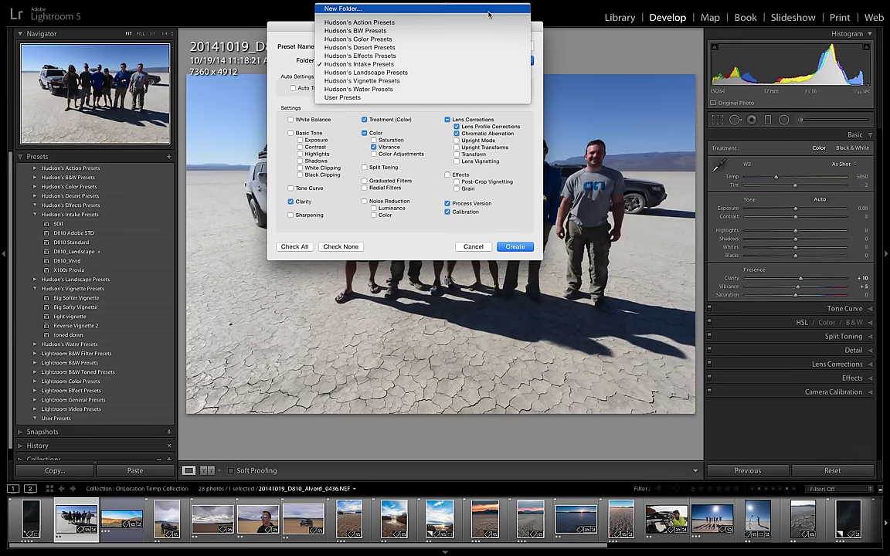
left_click(432, 64)
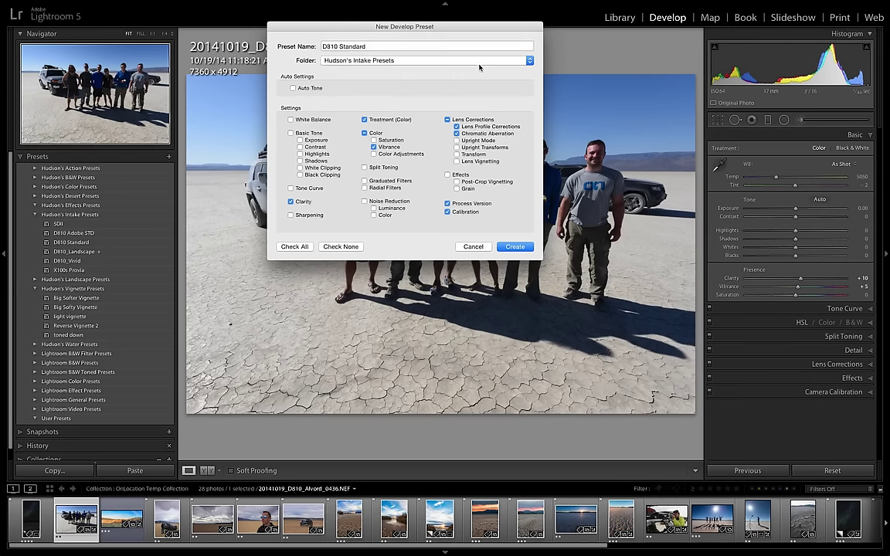
left_click(509, 248)
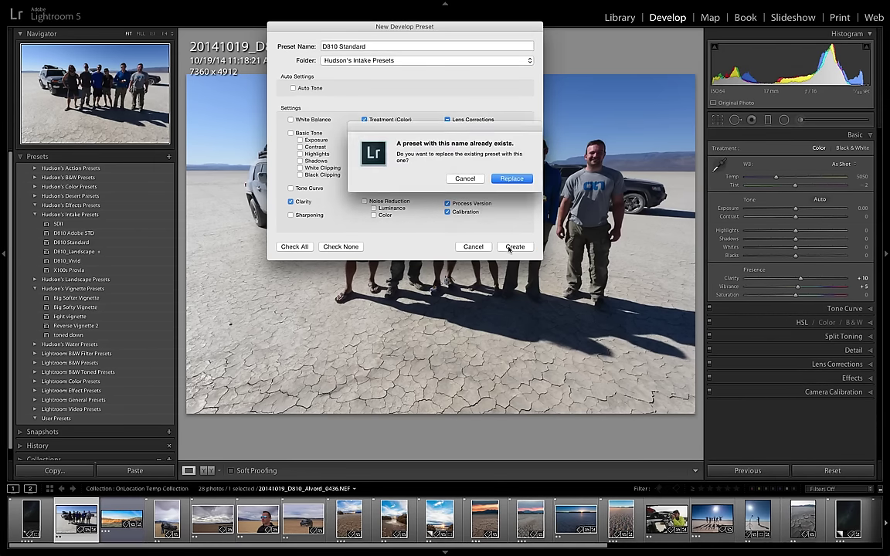
left_click(507, 179)
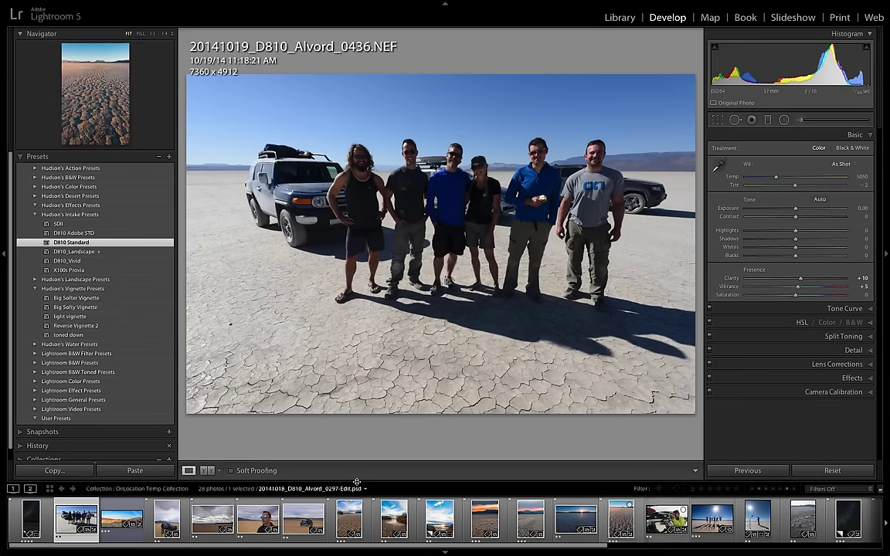
Set up an import from the 2015_BeachVasque folder with the D810_Landscape intake preset as develop settings, and cancel the import.
left_click(619, 17)
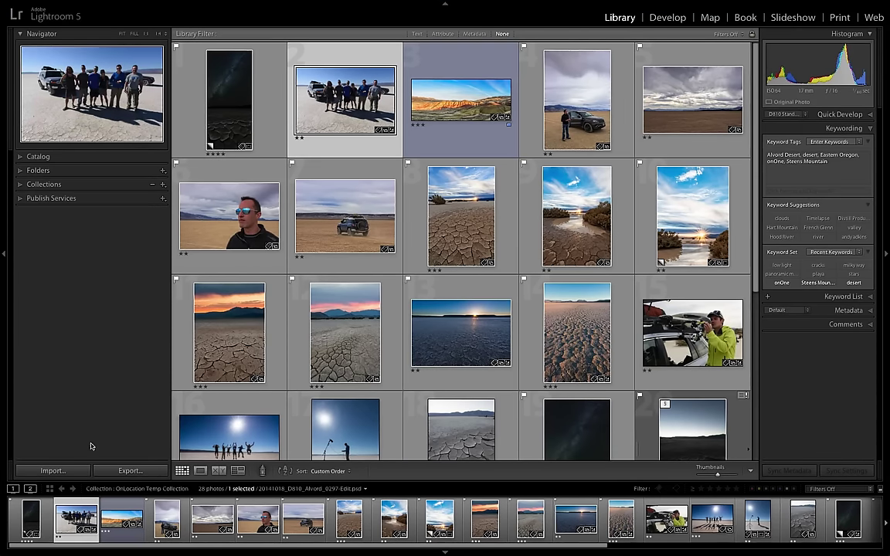
left_click(53, 471)
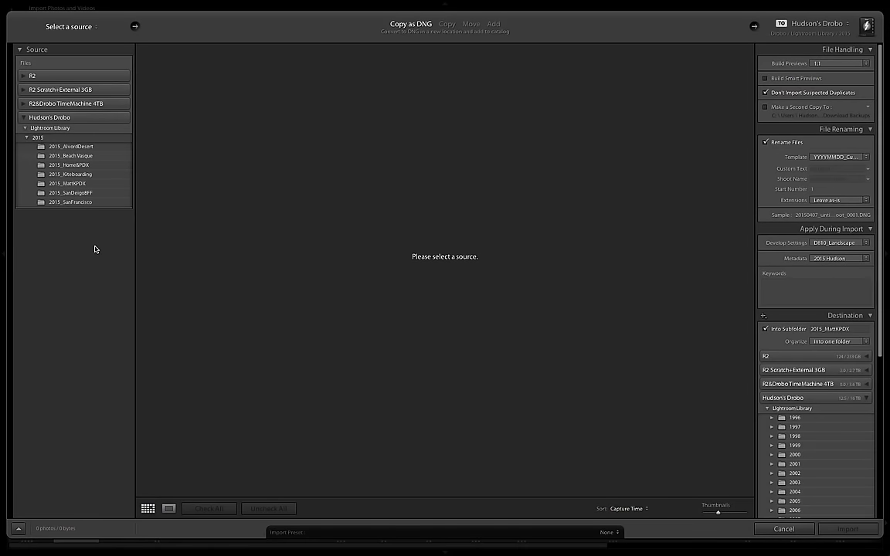
left_click(78, 156)
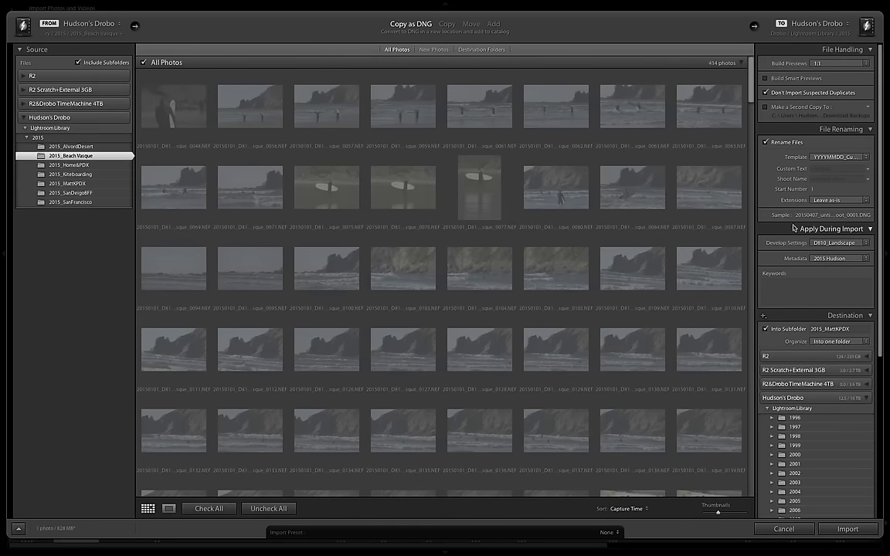
left_click(863, 244)
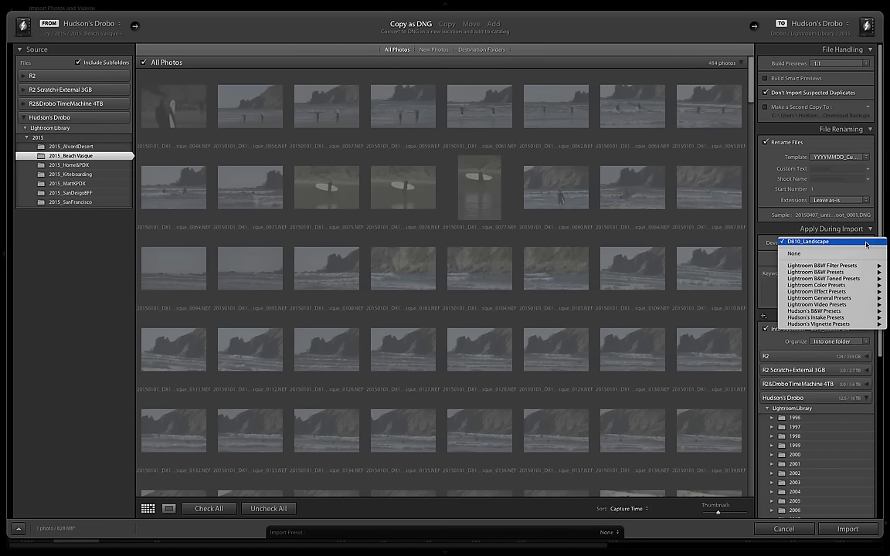
mouse_move(864, 319)
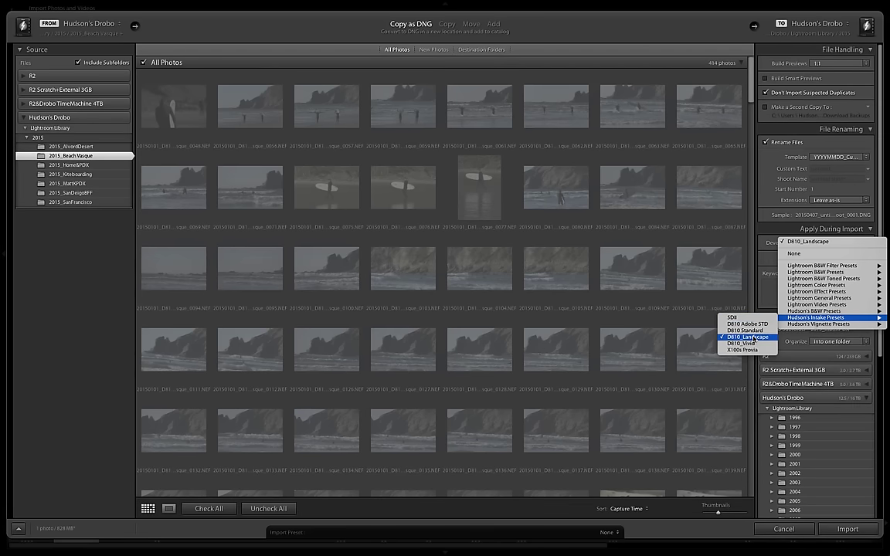
left_click(753, 339)
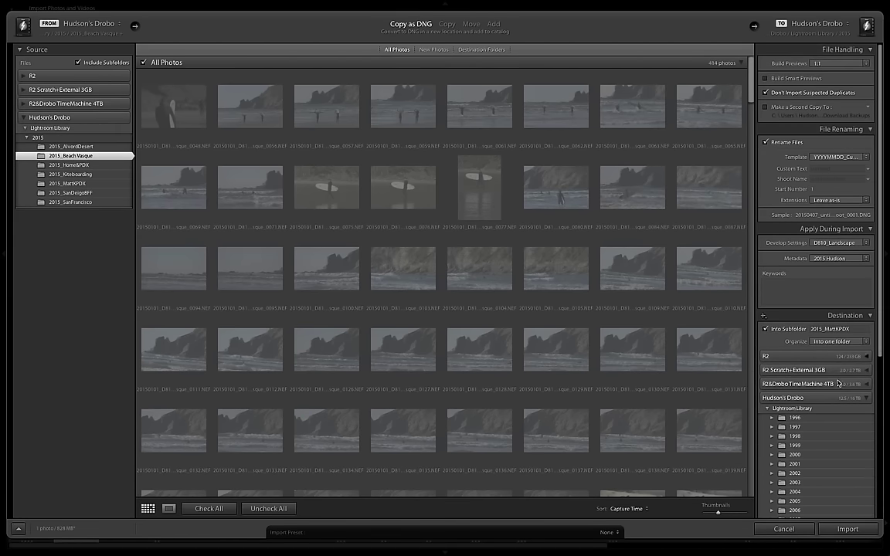
left_click(782, 529)
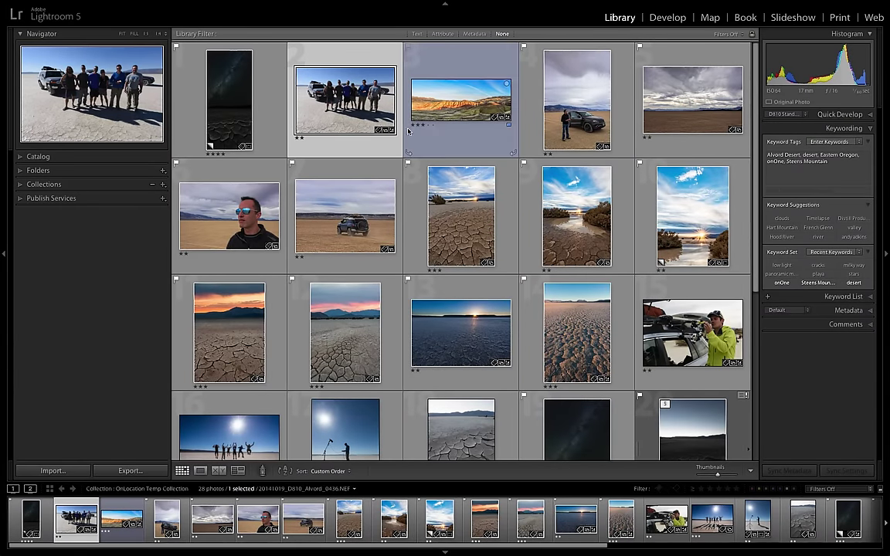
Open the panorama of the orange striped hills in Loupe view and rate it three stars.
double_click(453, 81)
key("3")
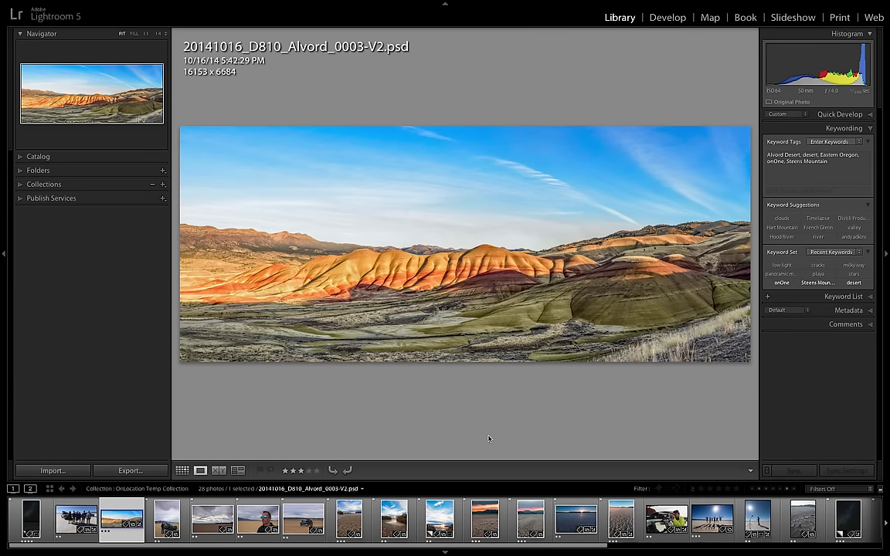
Review the Alvord desert photos one by one in Loupe view, from the man beside the black SUV to the cracked-mud shot 0320.
key("Right")
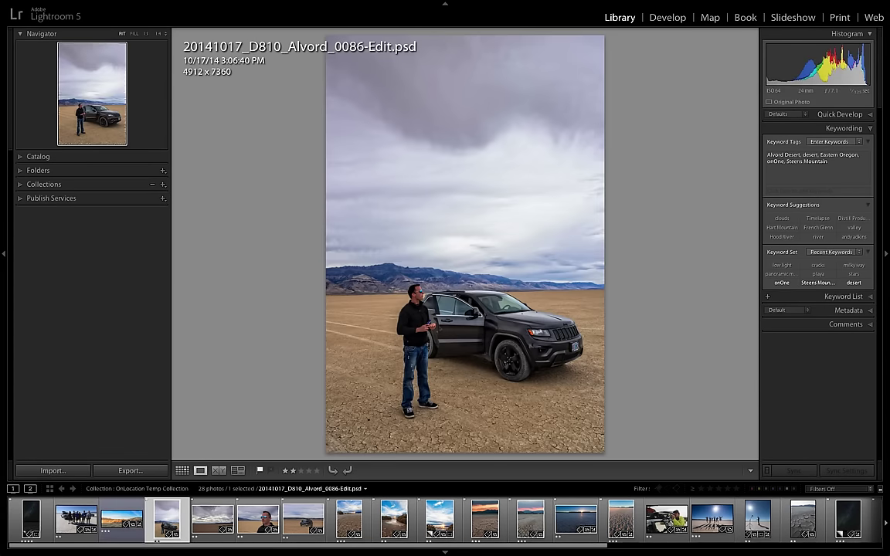
key("Right")
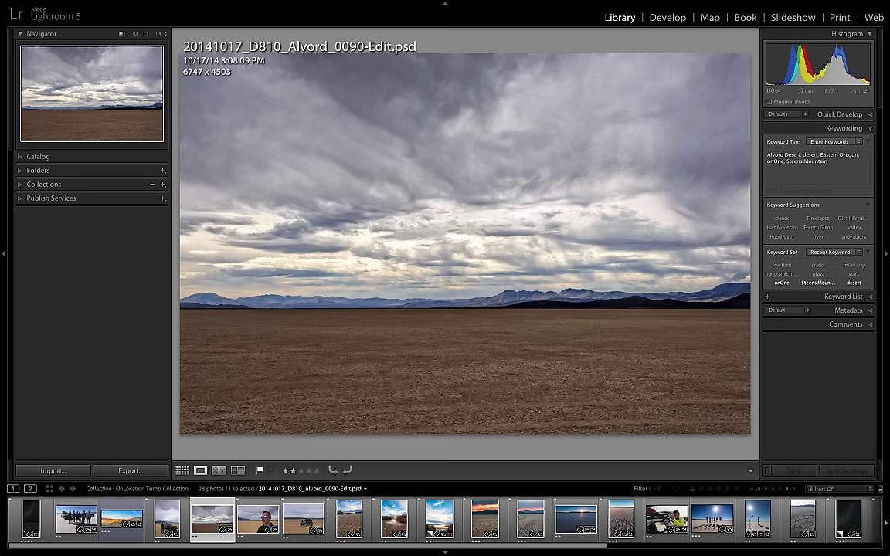
key("Right")
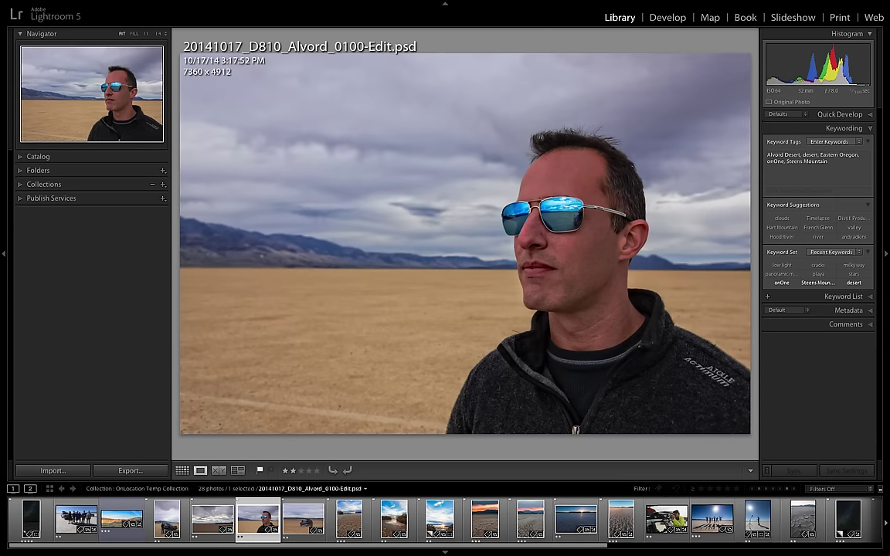
key("Right")
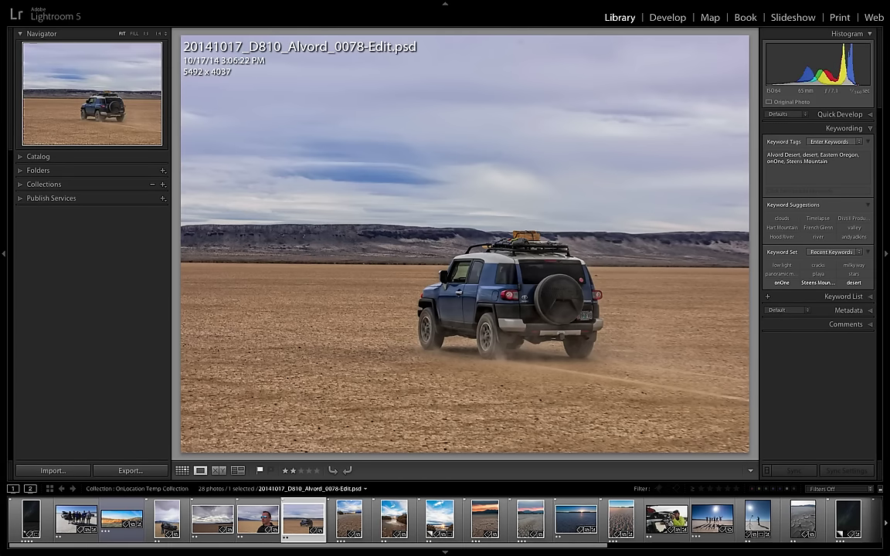
key("Right")
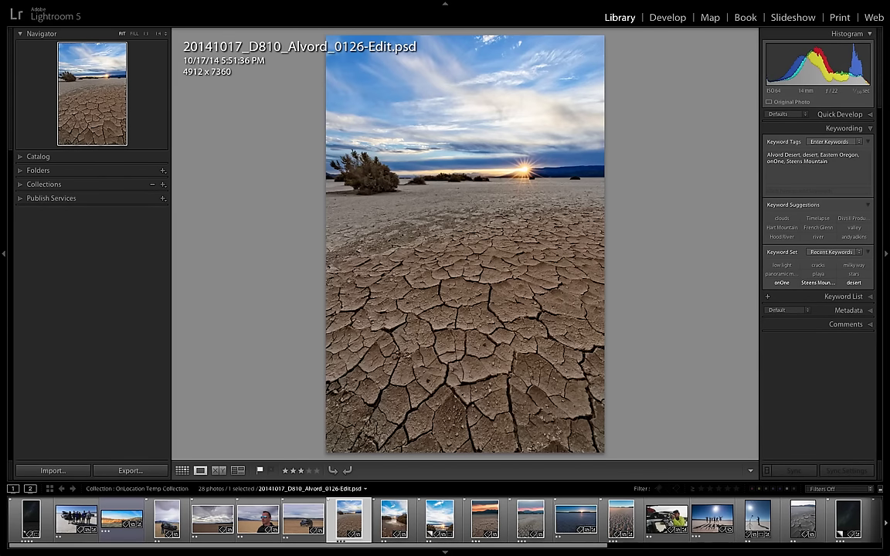
left_click(394, 519)
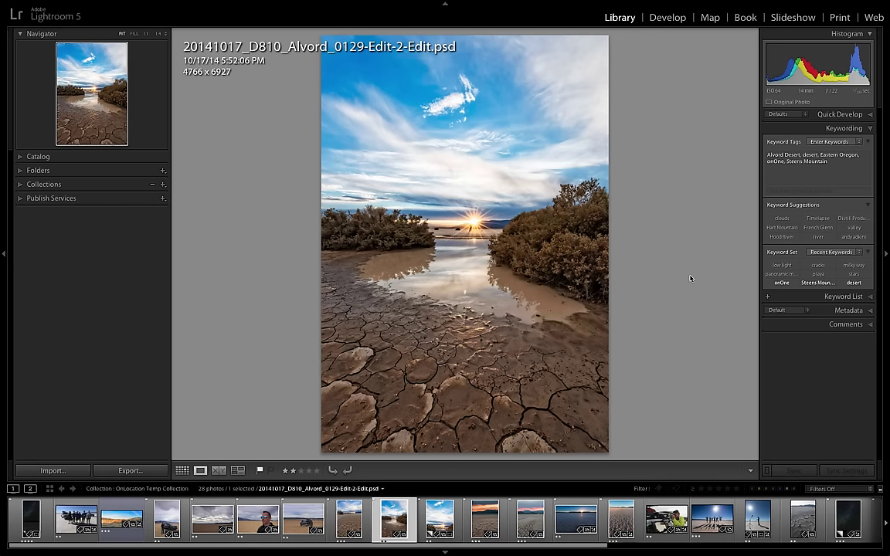
key("Right")
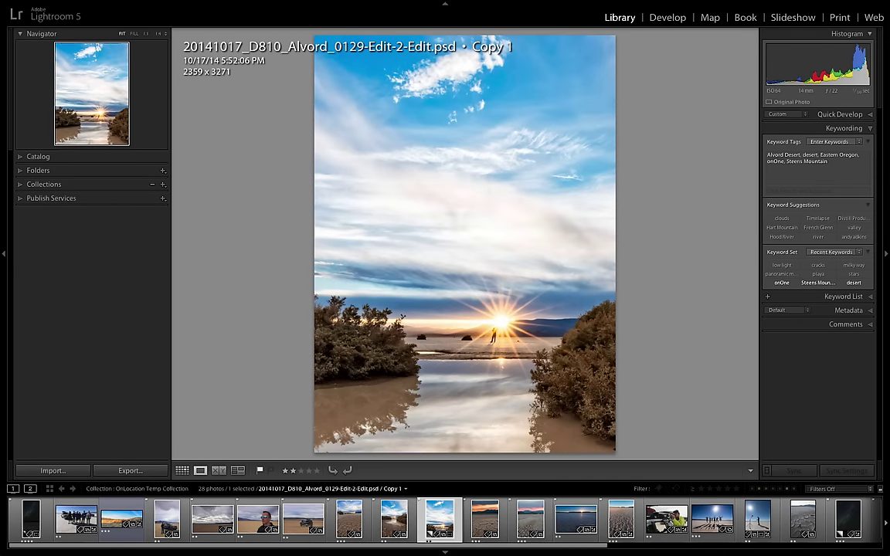
key("Right")
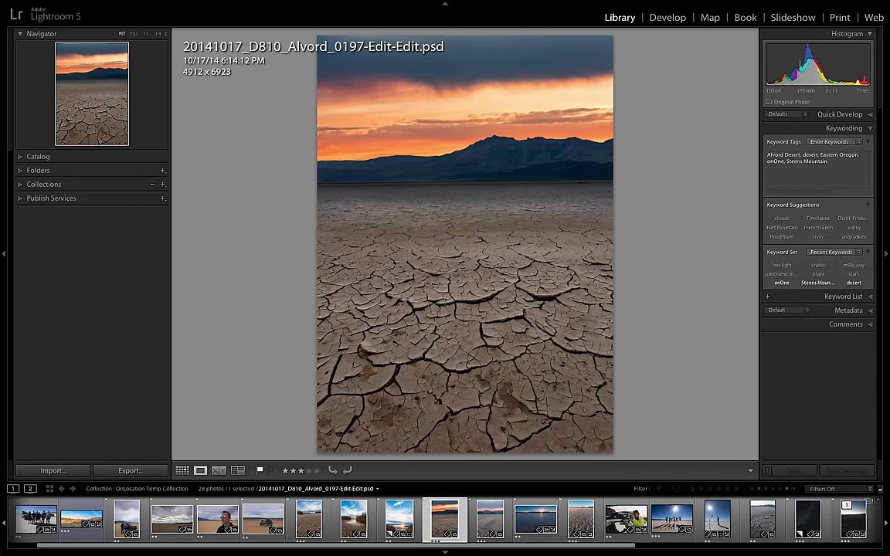
key("Right")
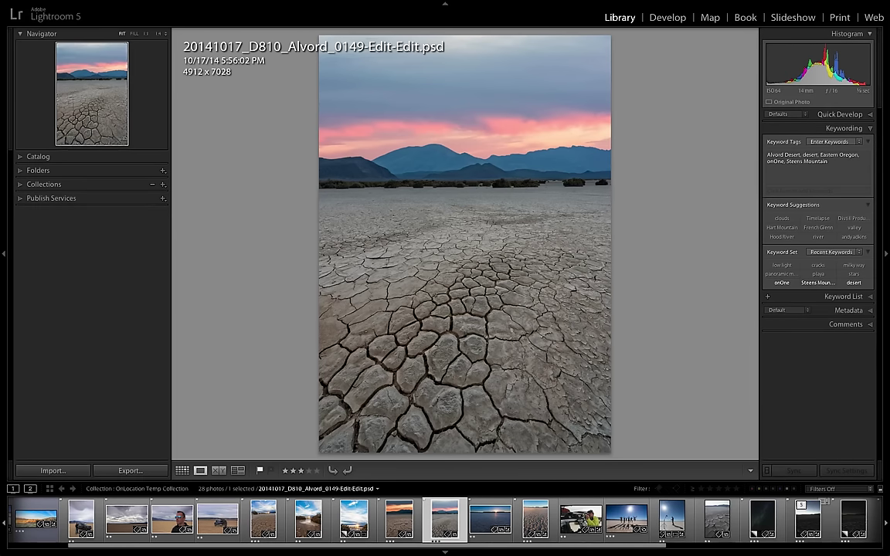
key("Right")
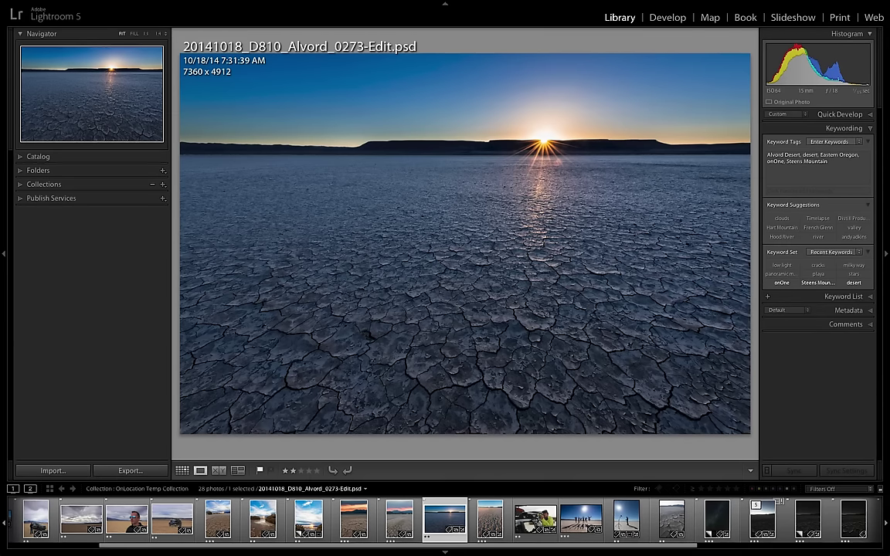
key("Right")
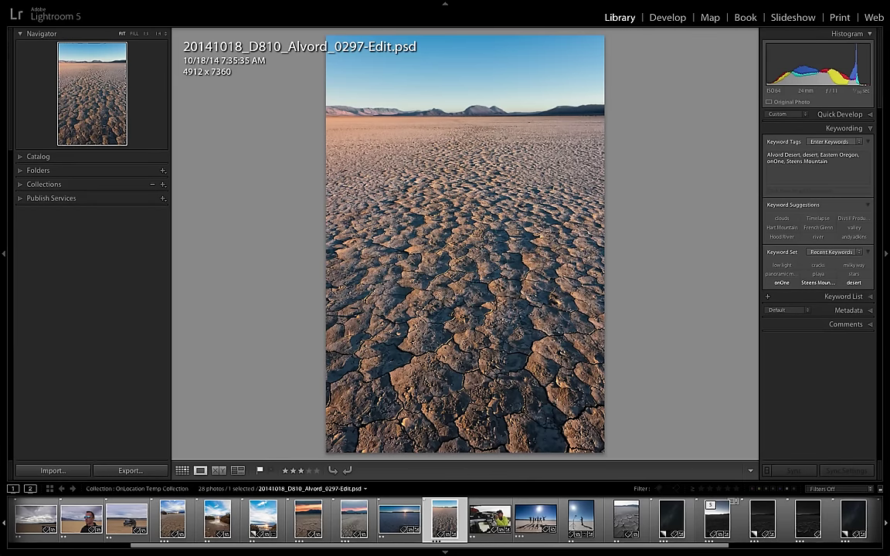
key("Right")
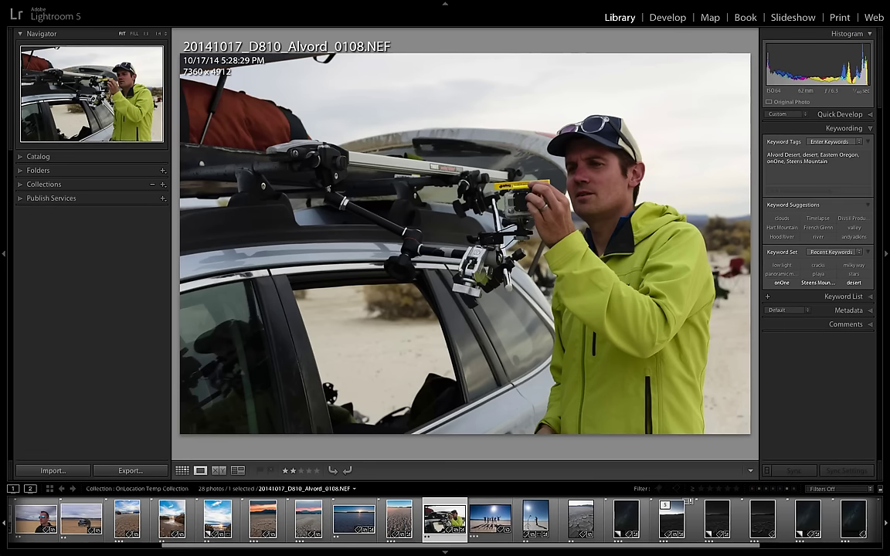
key("Right")
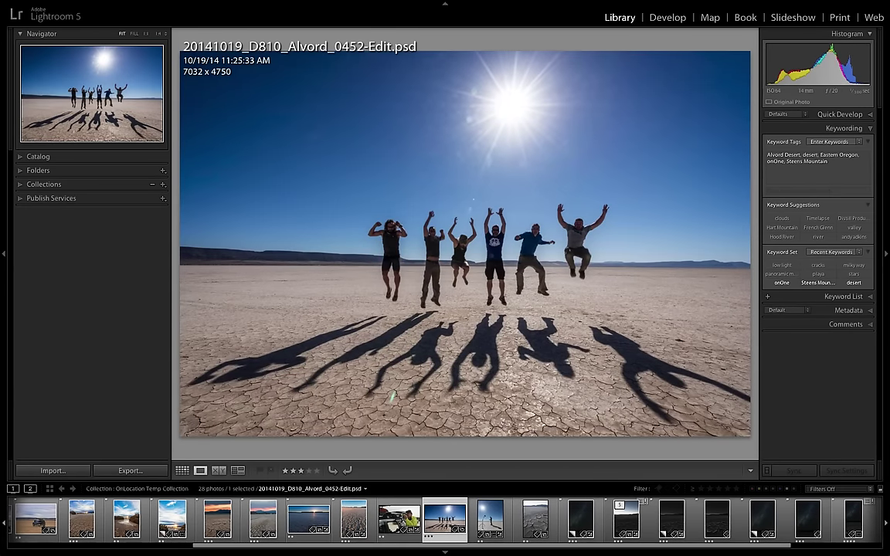
key("Right")
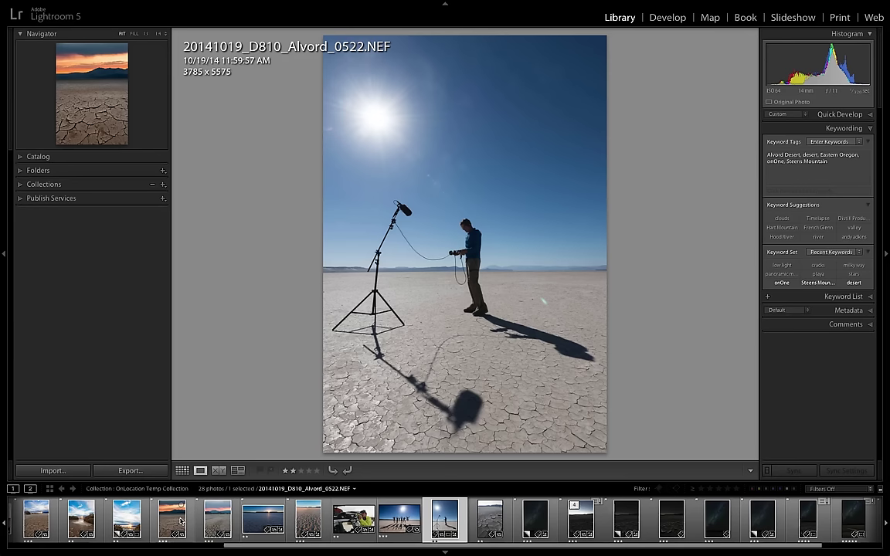
key("Right")
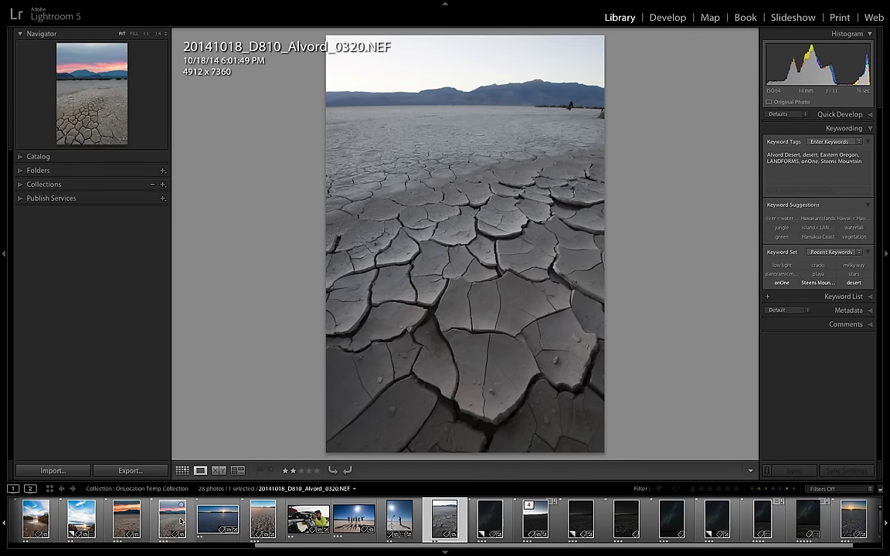
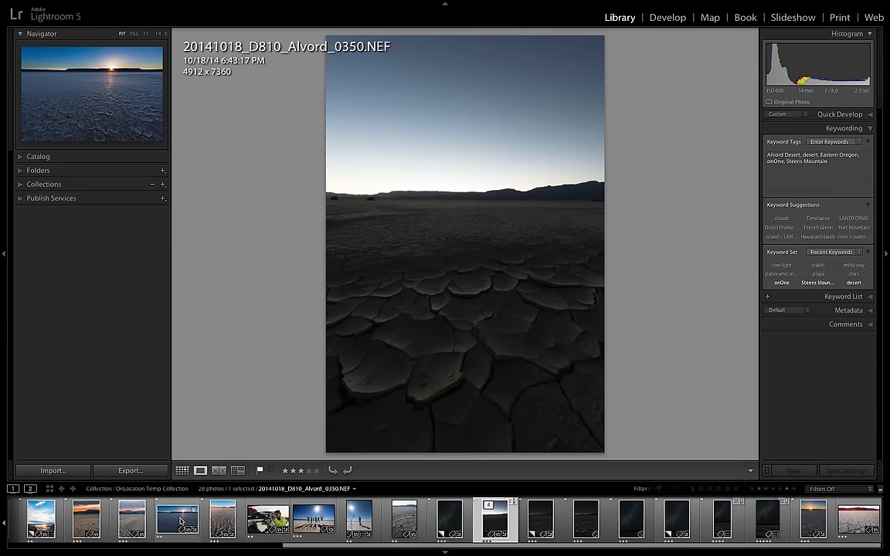
Compare the Milky Way frame with the dusk playa frame 20141018_D810_Alvord_0350, and inspect the dusk frame's cracked mud at 1:1.
key("Left")
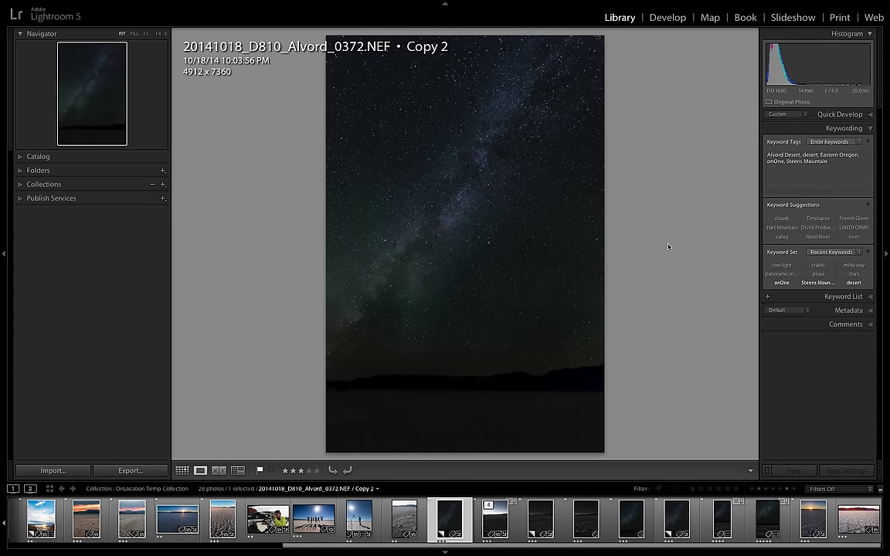
key("Right")
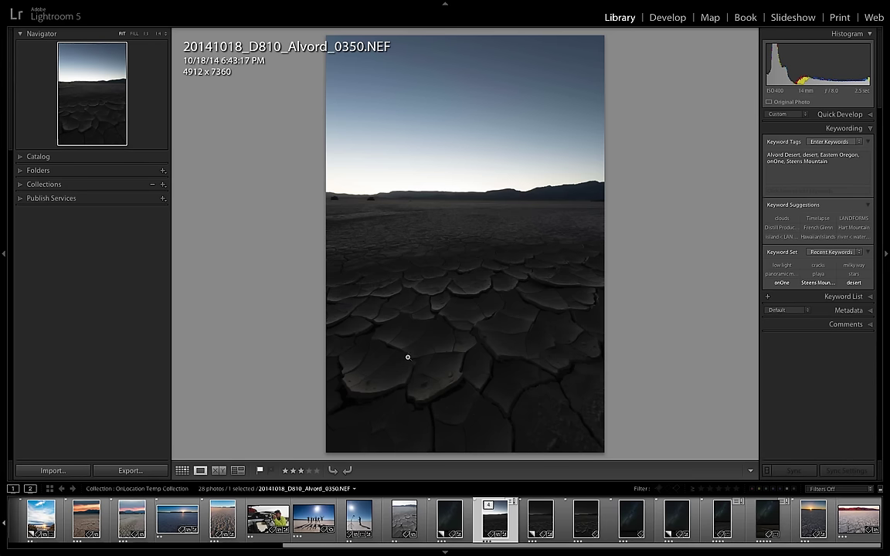
left_click(473, 327)
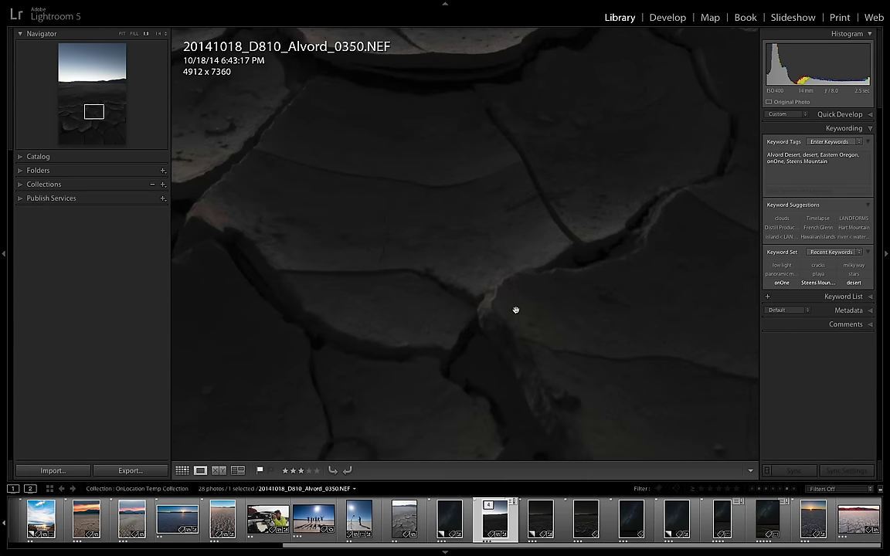
left_click_drag(327, 211, 444, 284)
left_click(443, 285)
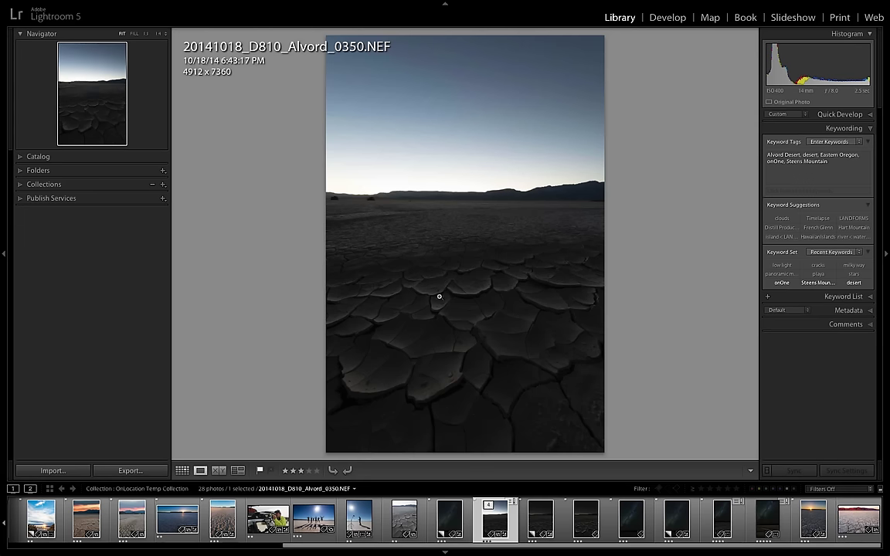
Inspect the Milky Way frame 0372 Copy 2 at 1:1, first its dark foreground and horizon and then its star field.
left_click(450, 518)
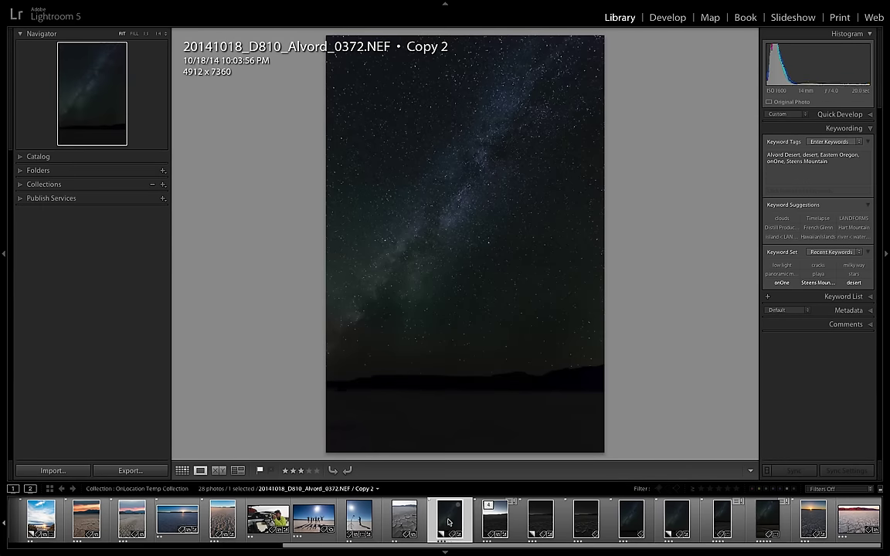
left_click(478, 395)
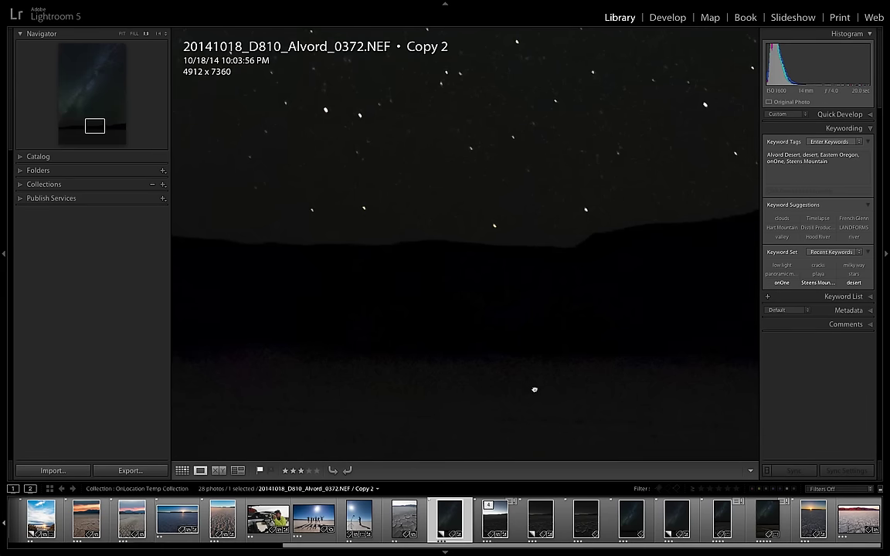
left_click_drag(533, 387, 516, 199)
left_click_drag(456, 396, 468, 278)
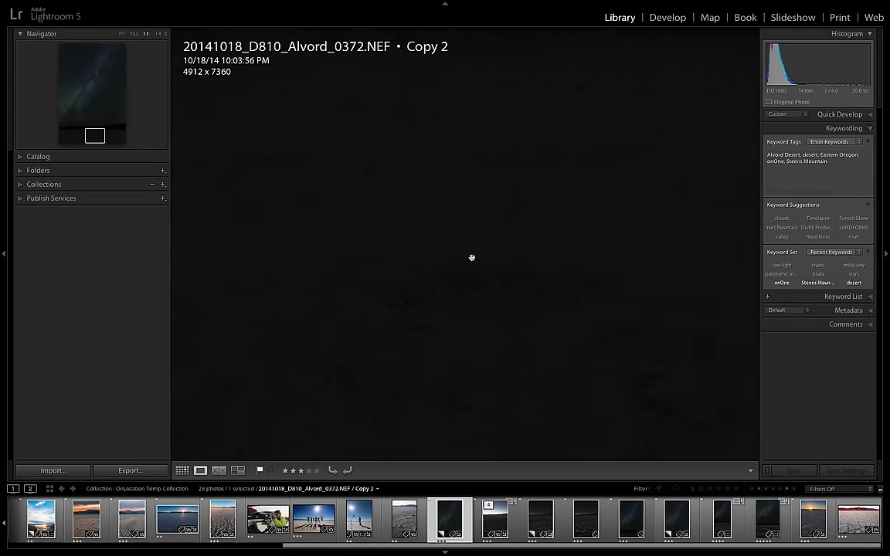
left_click(536, 260)
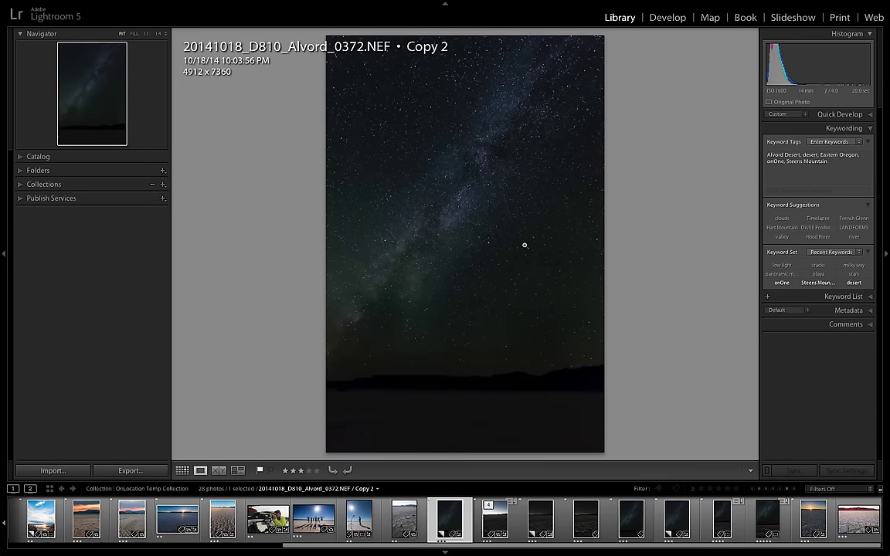
left_click(433, 193)
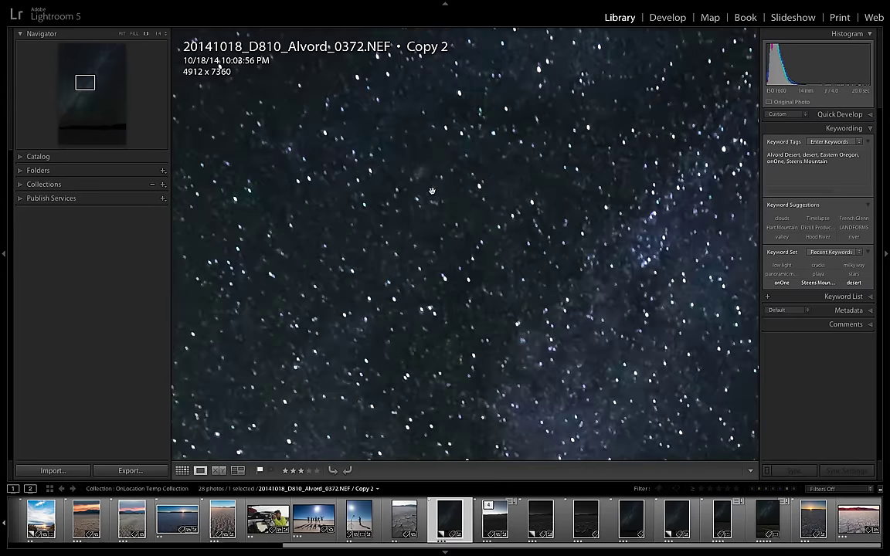
left_click_drag(463, 224, 427, 201)
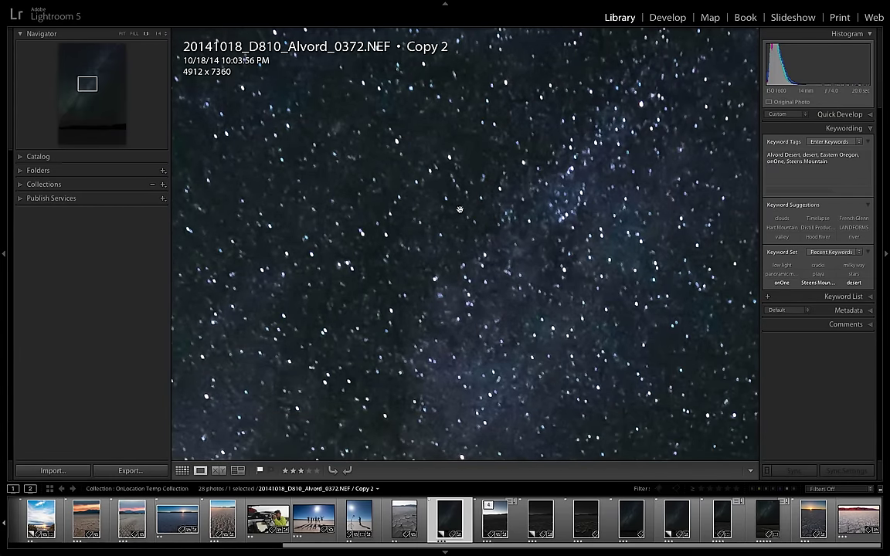
left_click(490, 228)
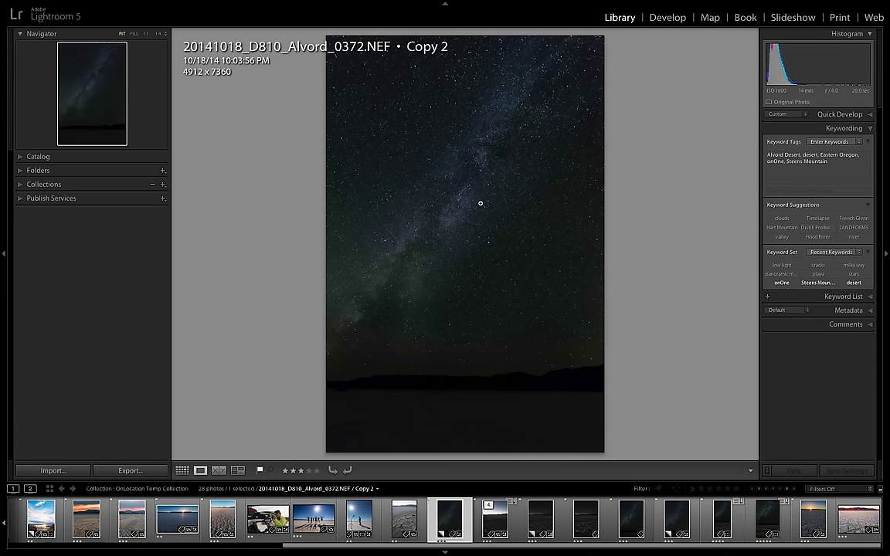
Open the dark dusk frame 0350 Copy 2 in Develop and compare its cracked mud at 1:1 with sharpening and noise reduction off and on.
left_click(542, 522)
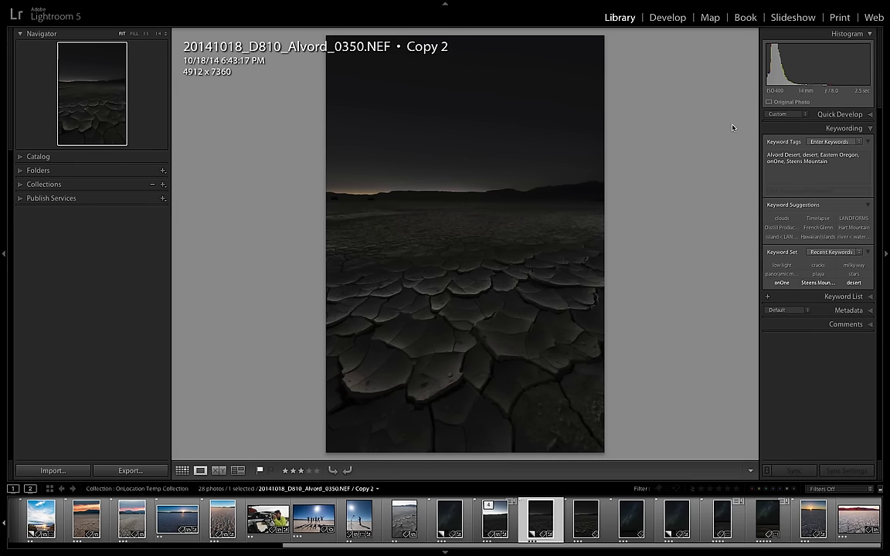
left_click(669, 17)
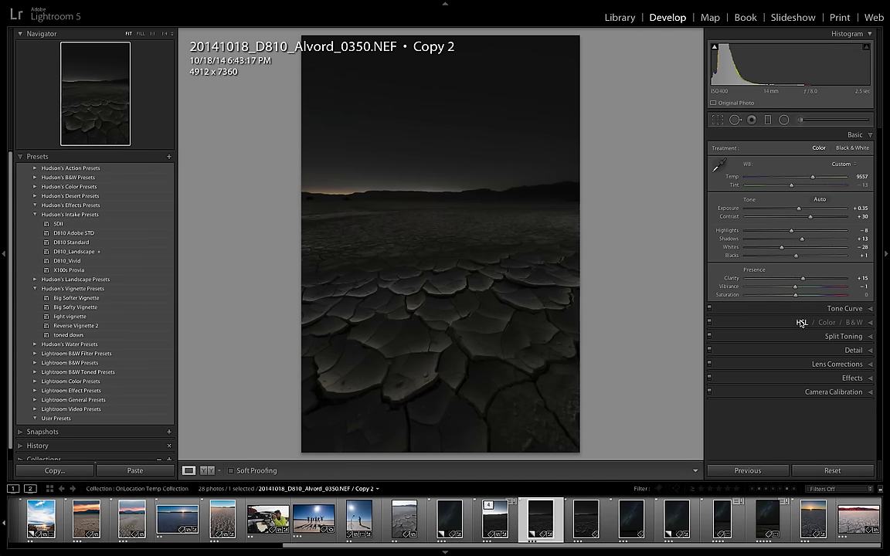
left_click(850, 350)
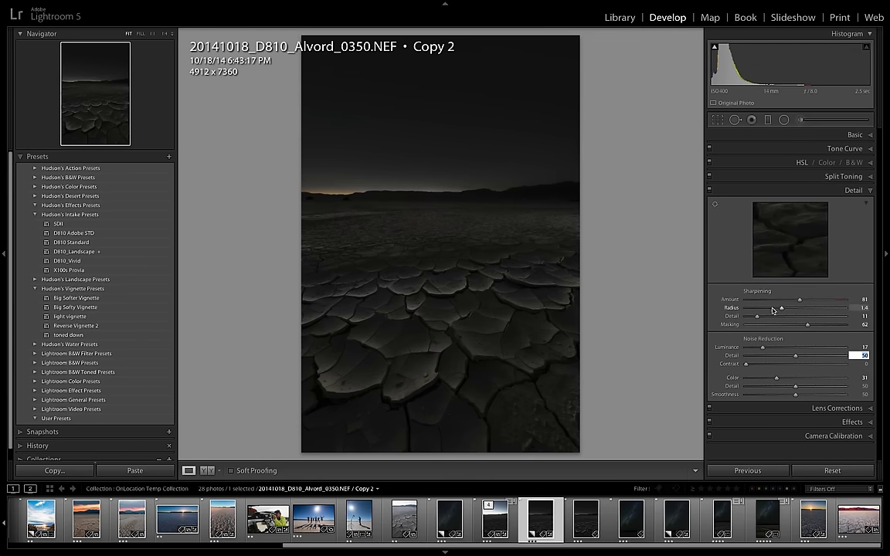
left_click(416, 304)
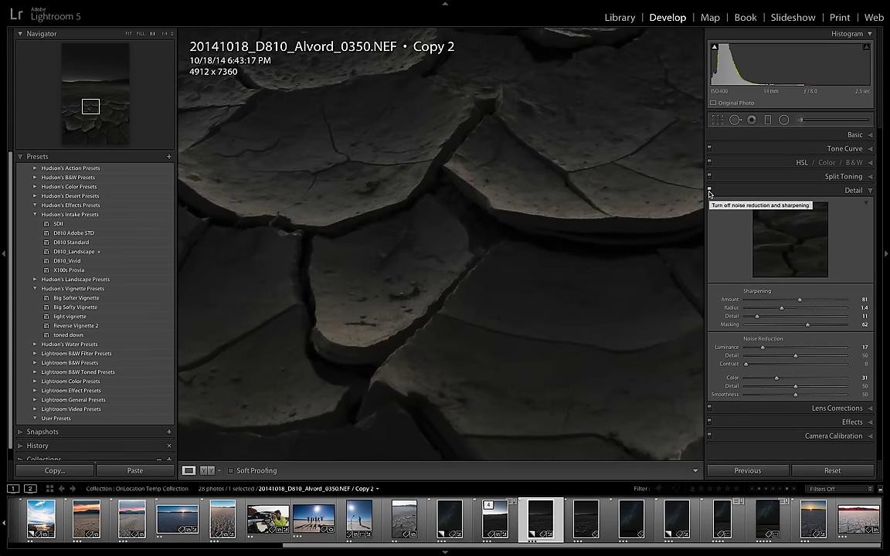
left_click(709, 191)
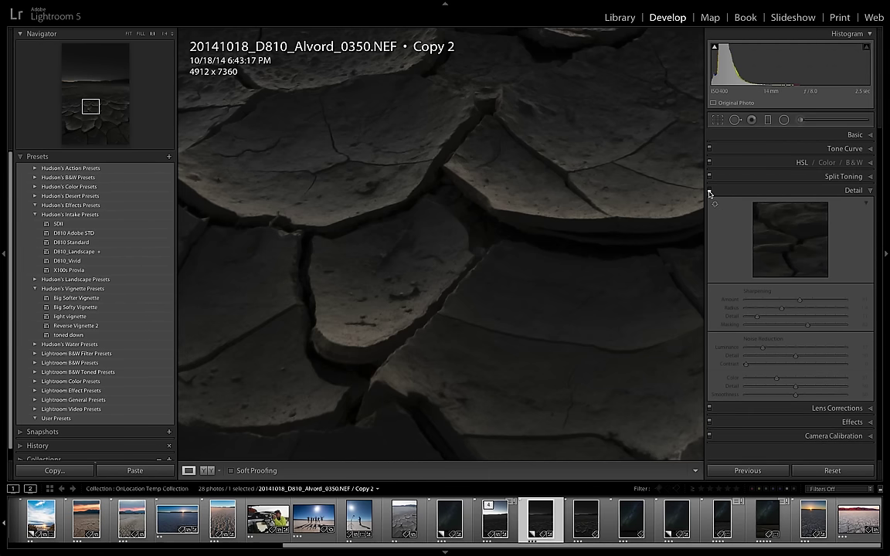
left_click(709, 191)
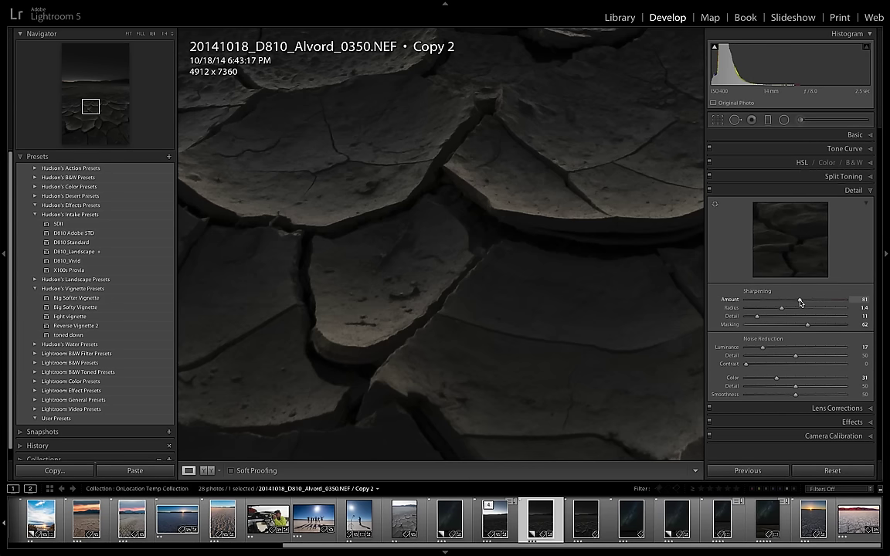
Inspect the horizon graduated filter on frame 0350 Copy 2 and compare the frame with the original 20141018_D810_Alvord_0350.NEF.
left_click(519, 186)
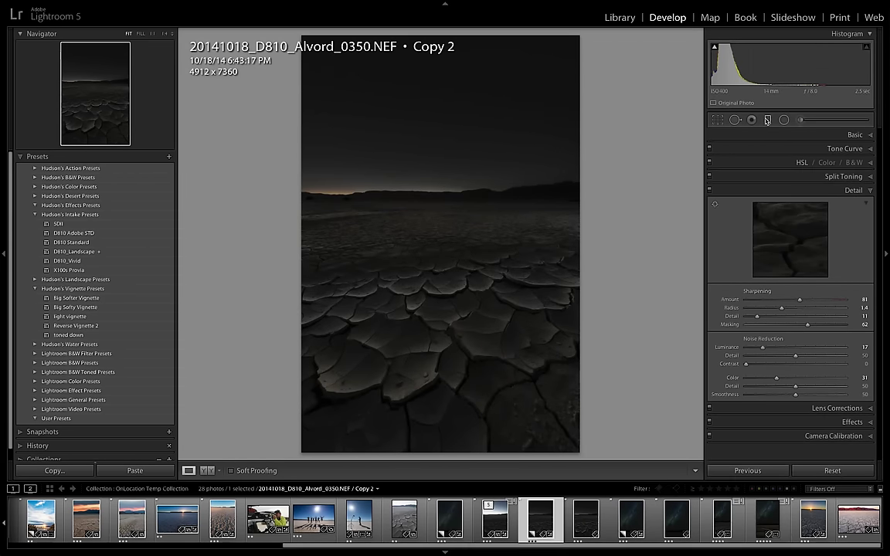
left_click(768, 121)
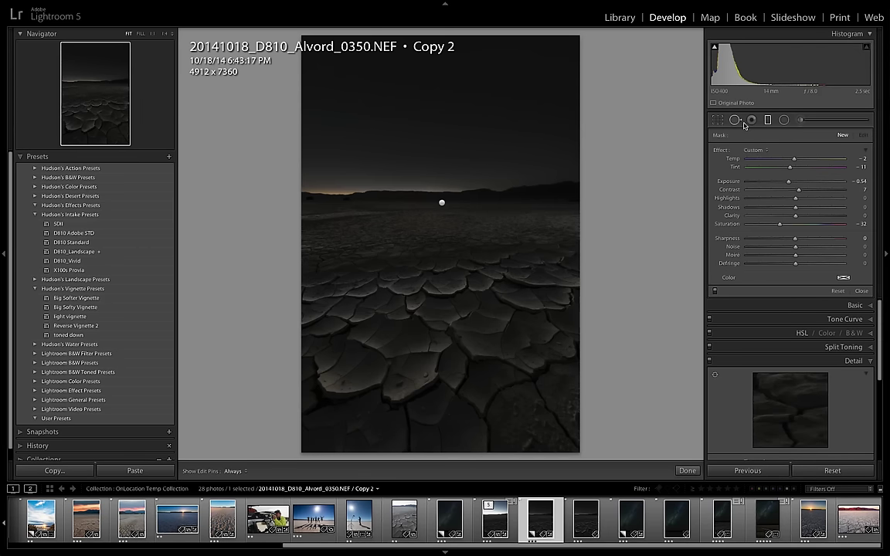
left_click(440, 202)
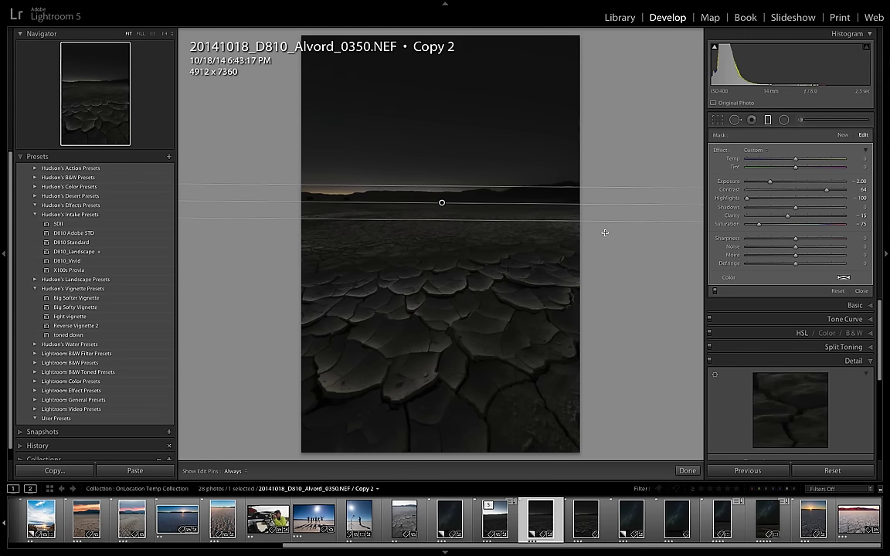
left_click(492, 523)
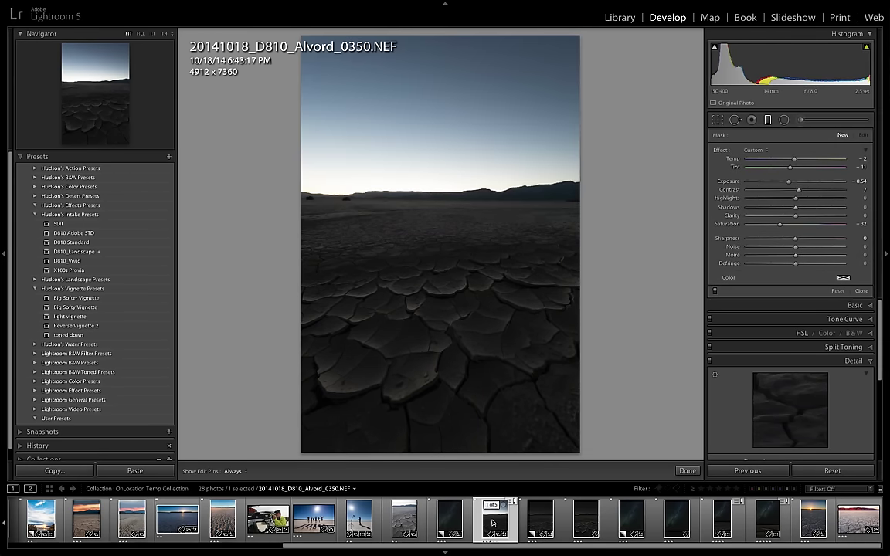
left_click(539, 523)
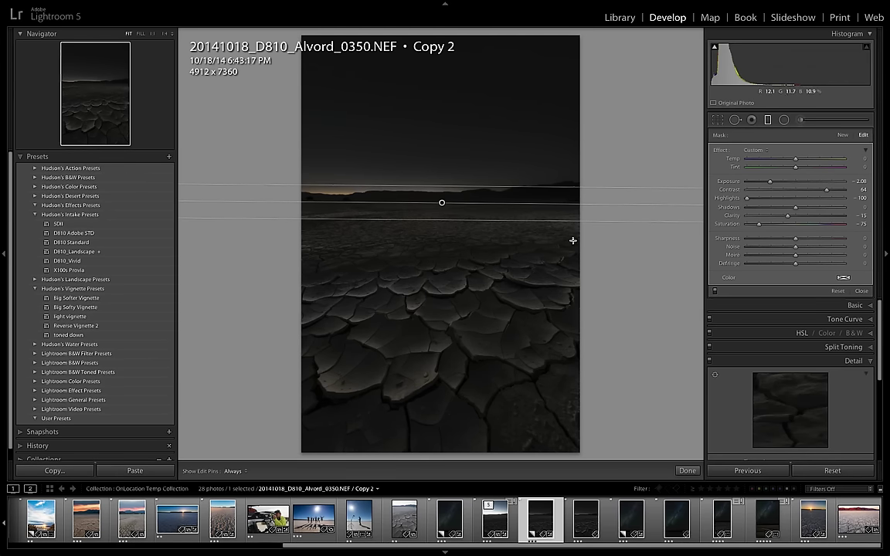
left_click(765, 121)
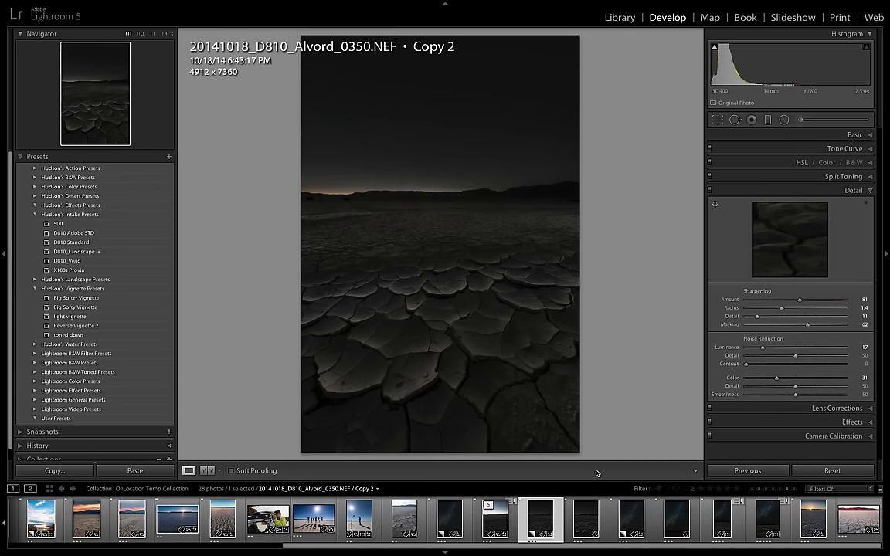
Compare frame 0350 Copy 2 with the finished edit 20141018_D810_Alvord_0350-Edit.psd.
left_click(586, 517)
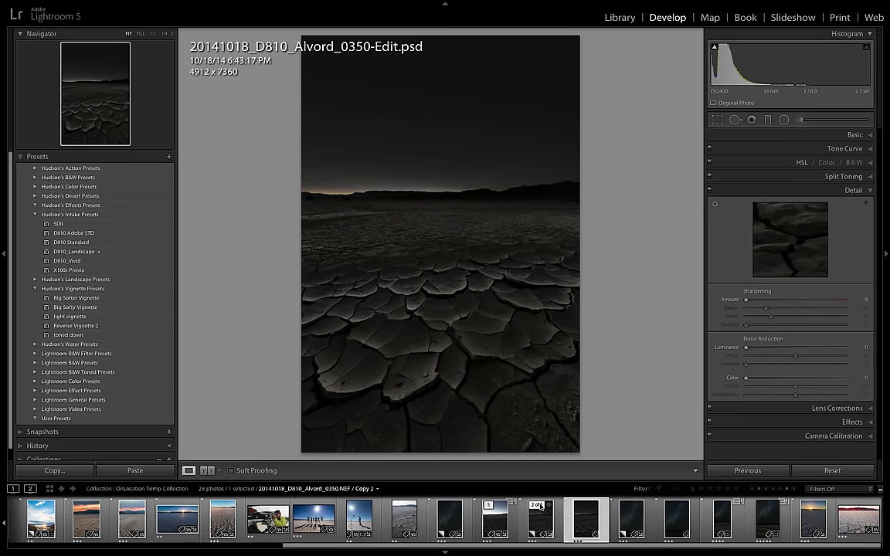
left_click(541, 527)
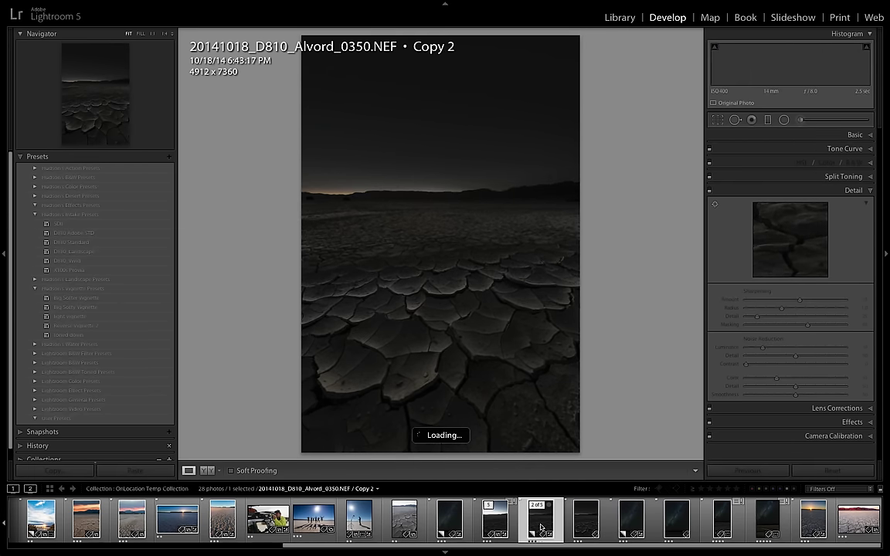
left_click(584, 523)
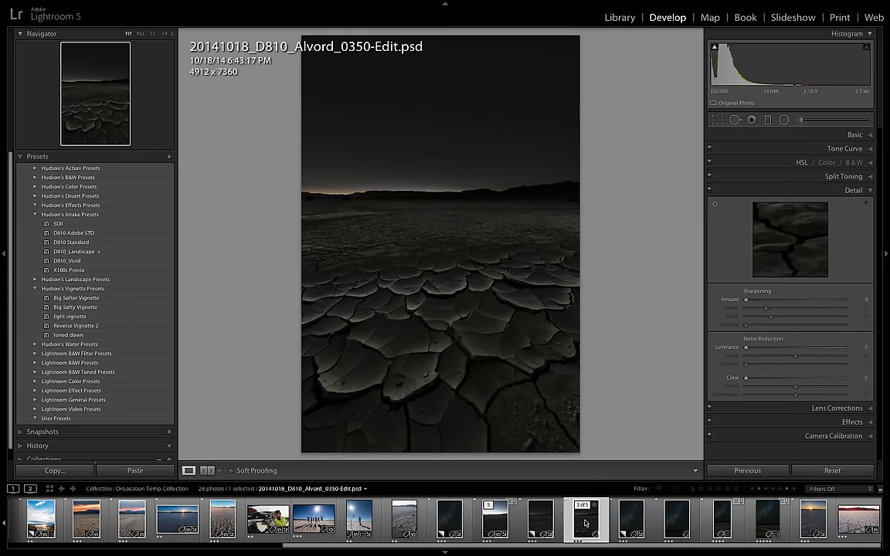
Open the original 20141018_D810_Alvord_0350-Edit.psd in Perfect Effects 9-suite using the Edit Original option.
right_click(585, 523)
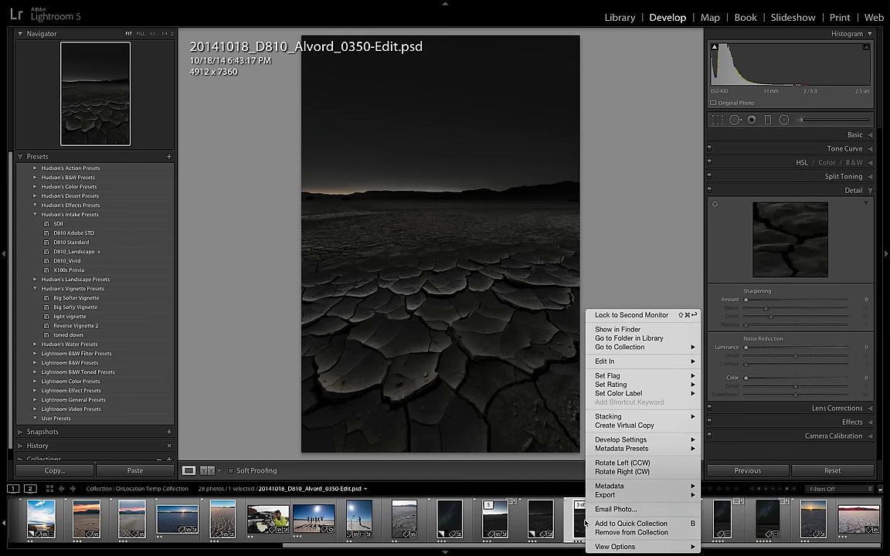
mouse_move(619, 363)
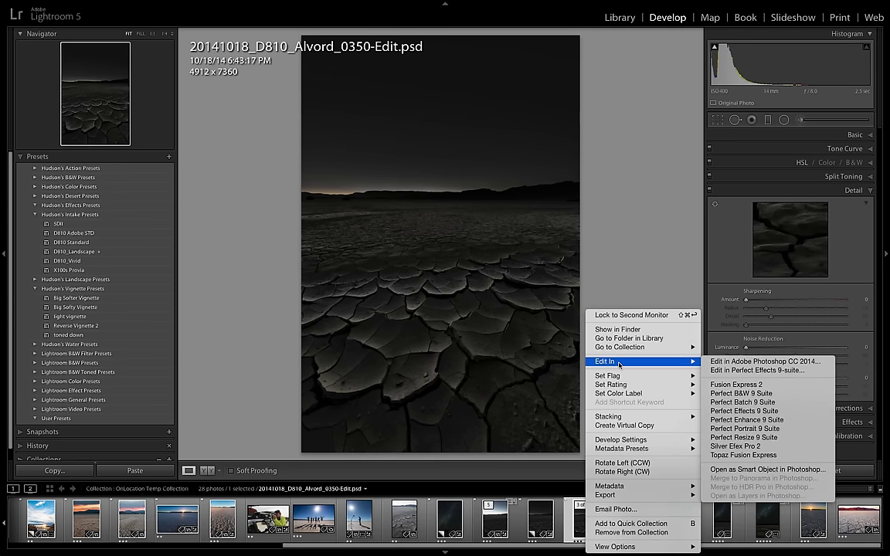
left_click(764, 370)
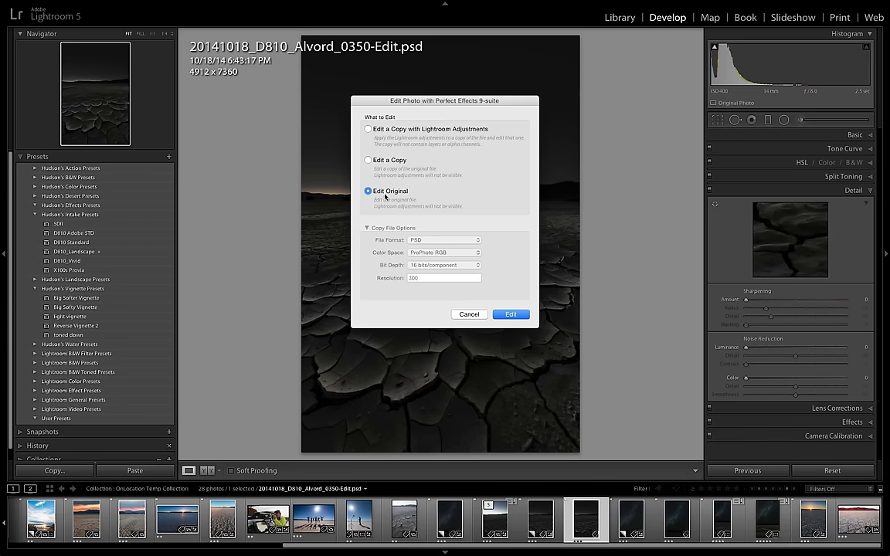
left_click(510, 313)
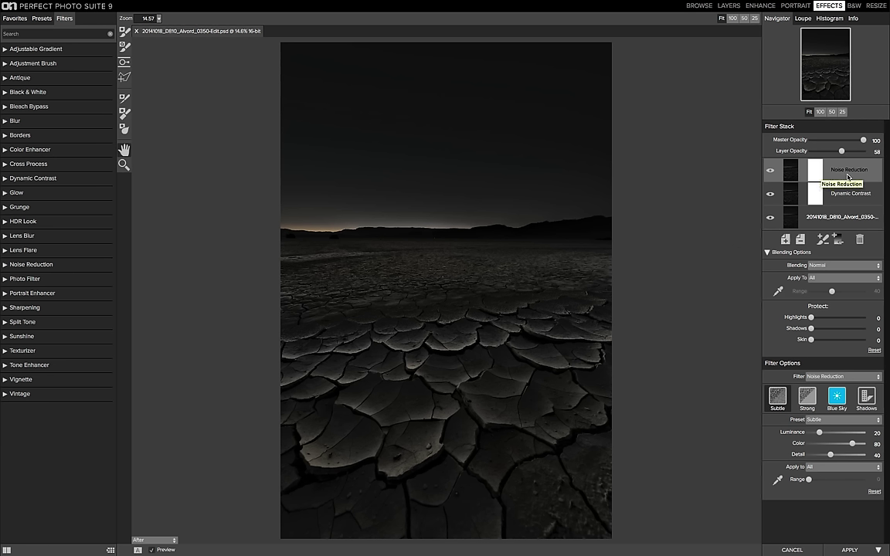
Review the Dynamic Contrast and Noise Reduction layers in the filter stack, and show the presets available for both filters.
left_click(827, 217)
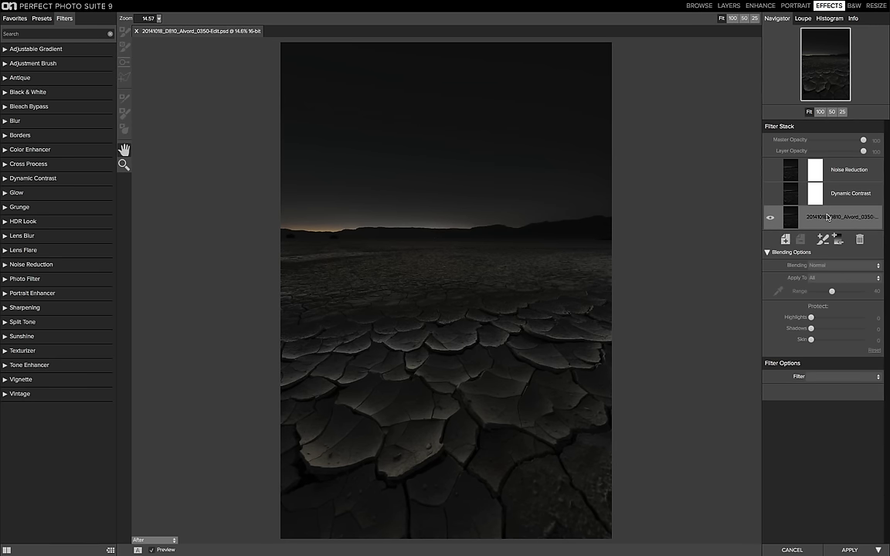
left_click(832, 193)
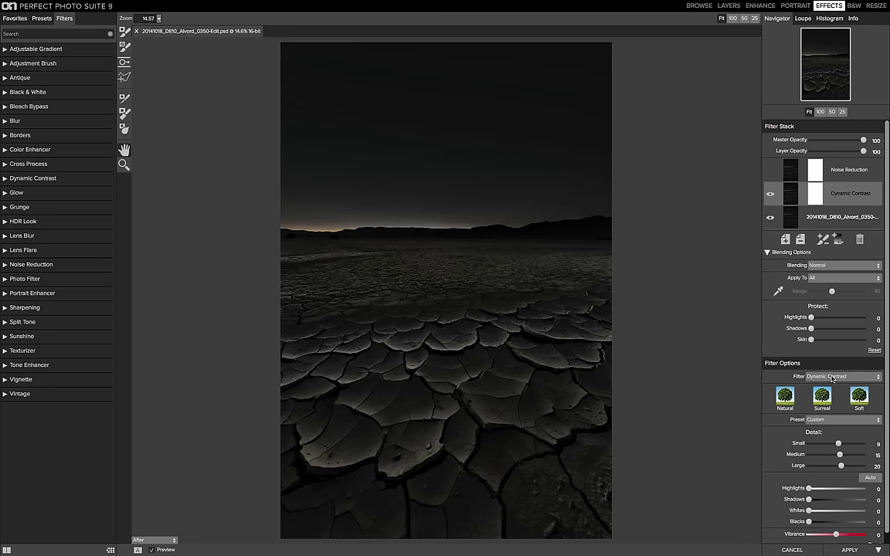
left_click(3, 178)
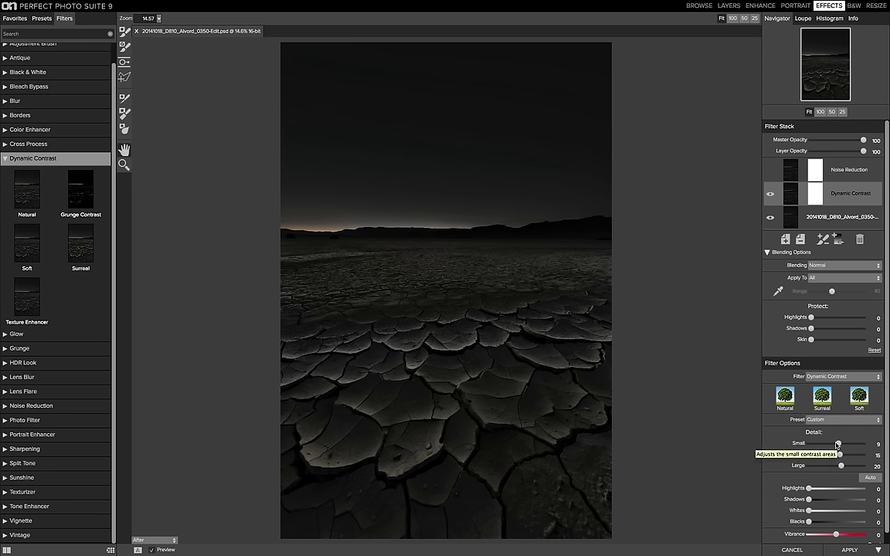
left_click(777, 169)
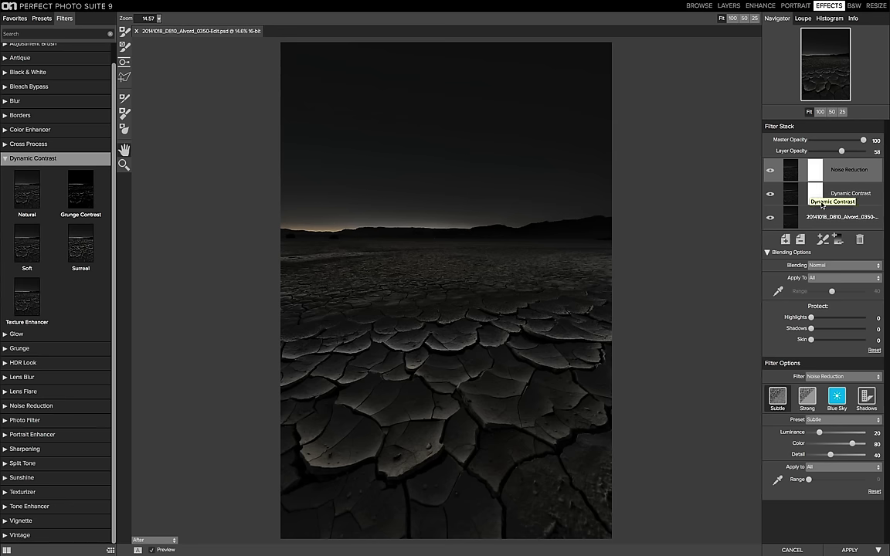
left_click(24, 405)
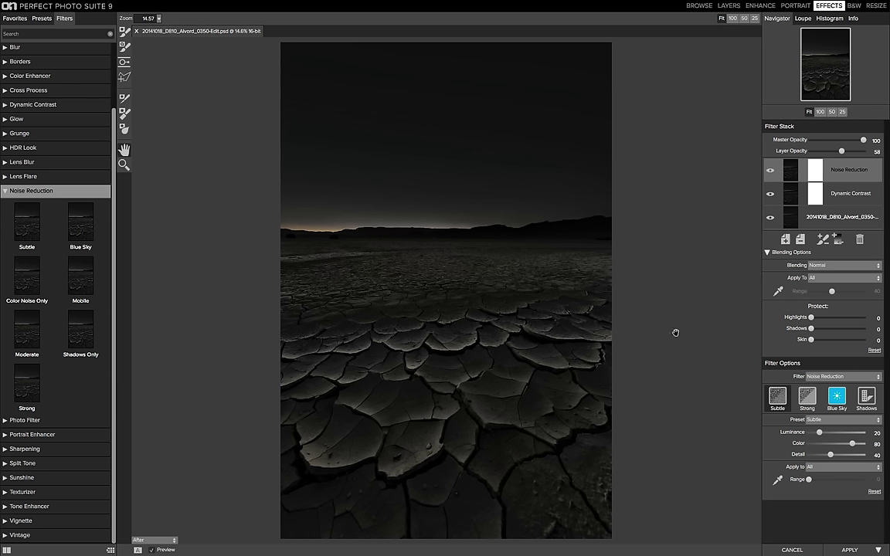
Try the Noise Reduction layer at 100 opacity while viewing the cracked mud at 100% zoom, and cancel the Effects editing session.
left_click(820, 111)
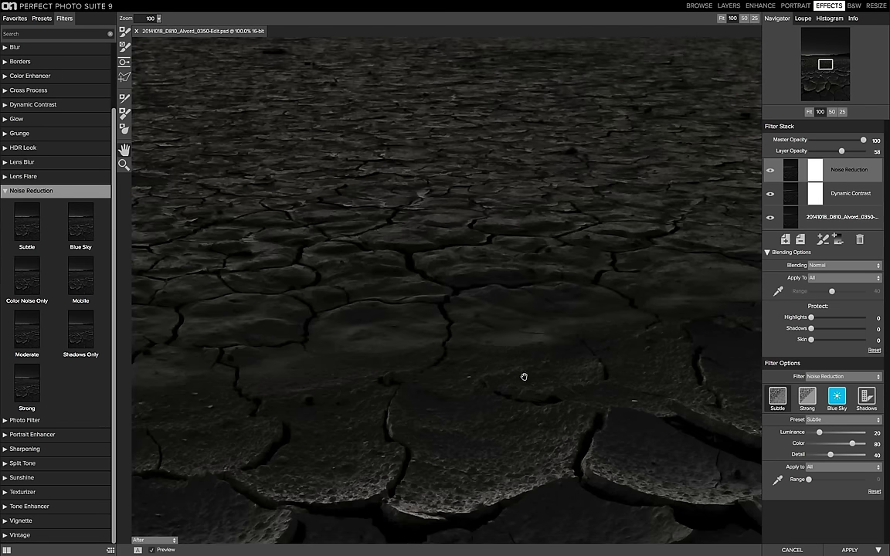
left_click_drag(502, 396, 495, 286)
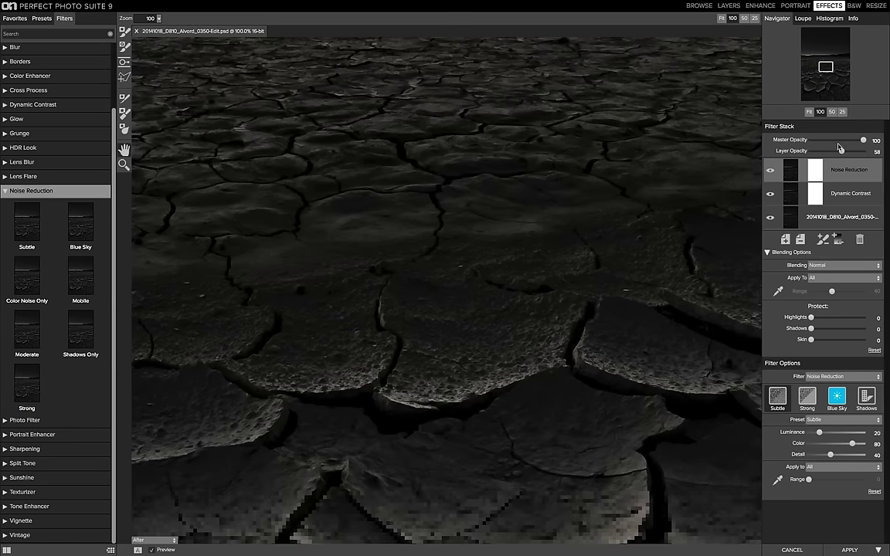
left_click_drag(843, 151, 868, 155)
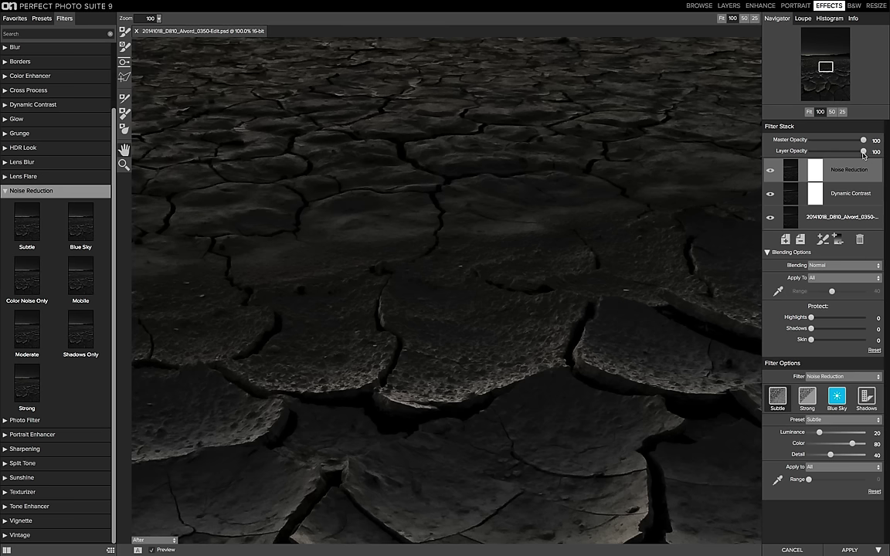
left_click_drag(863, 152, 842, 152)
left_click(797, 552)
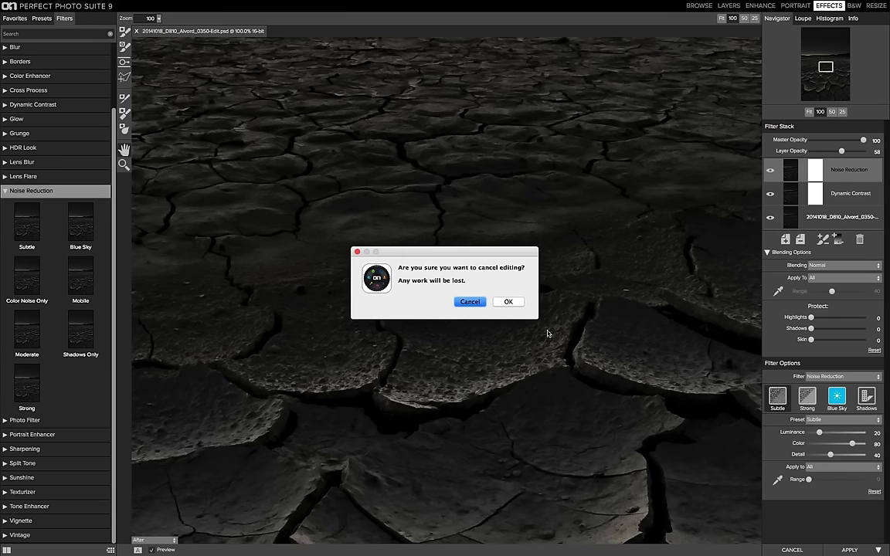
left_click(508, 303)
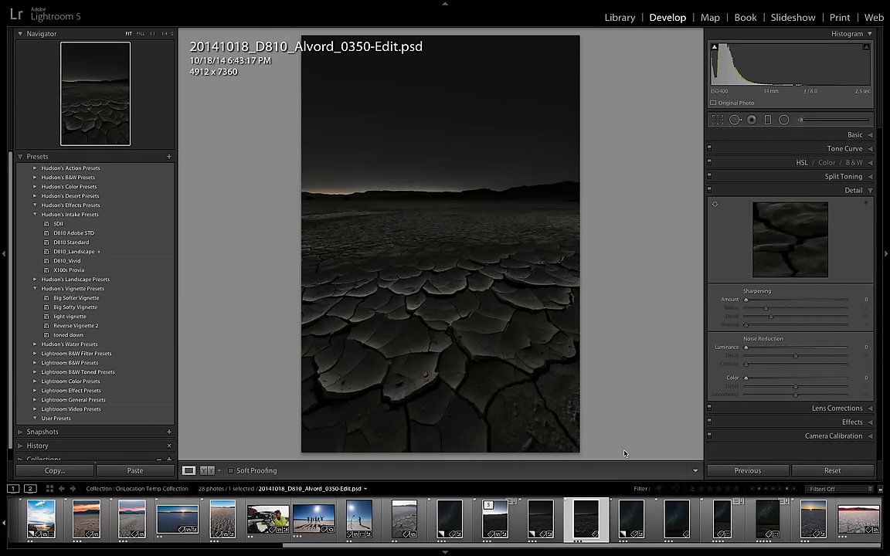
Show the Milky Way frame 0372 Copy 3 in Lightroom and inspect its star field at 1:4 zoom.
key("Right")
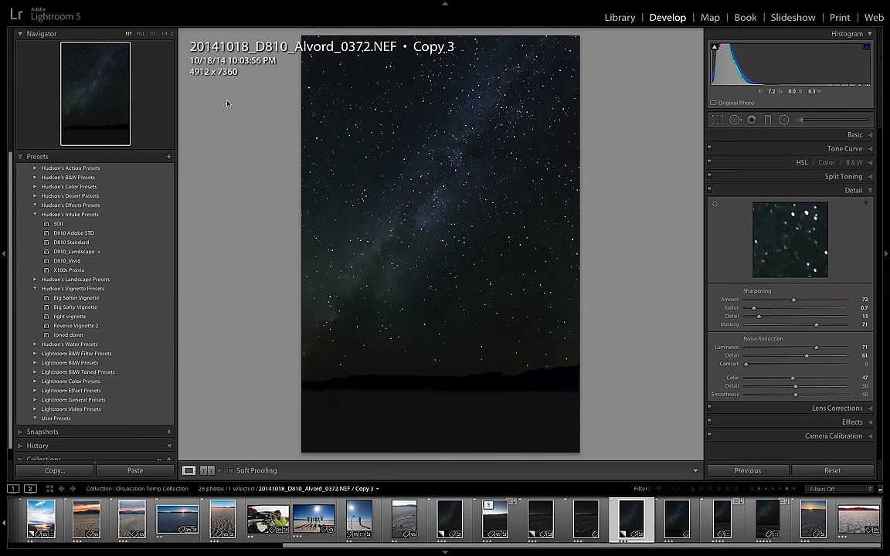
left_click(164, 35)
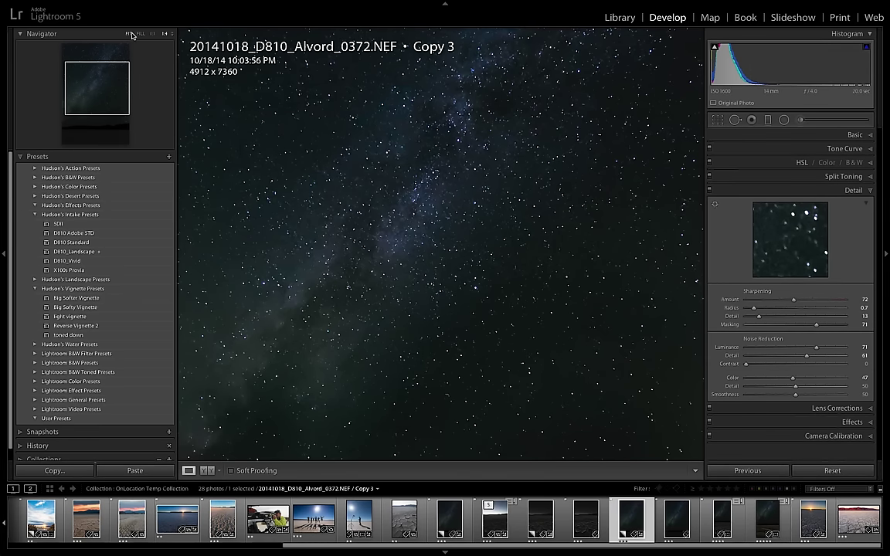
left_click_drag(264, 183, 429, 182)
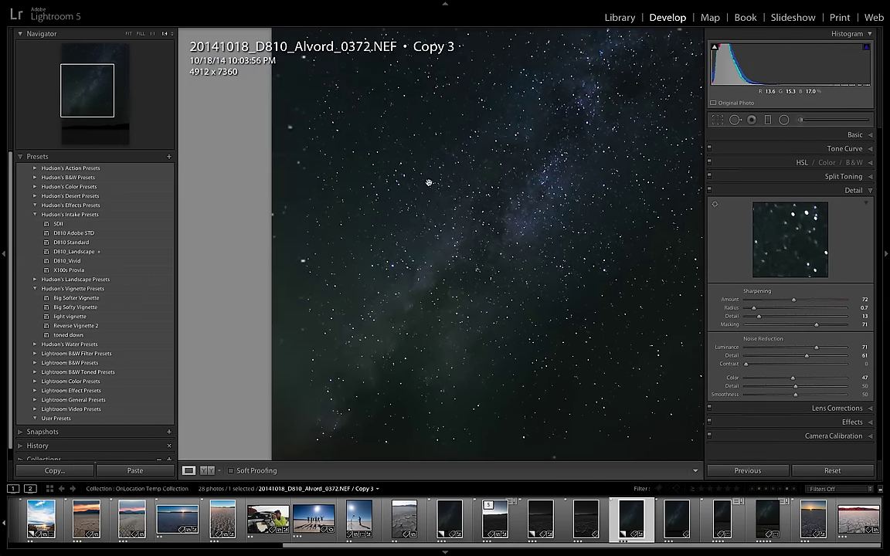
left_click_drag(510, 216, 355, 150)
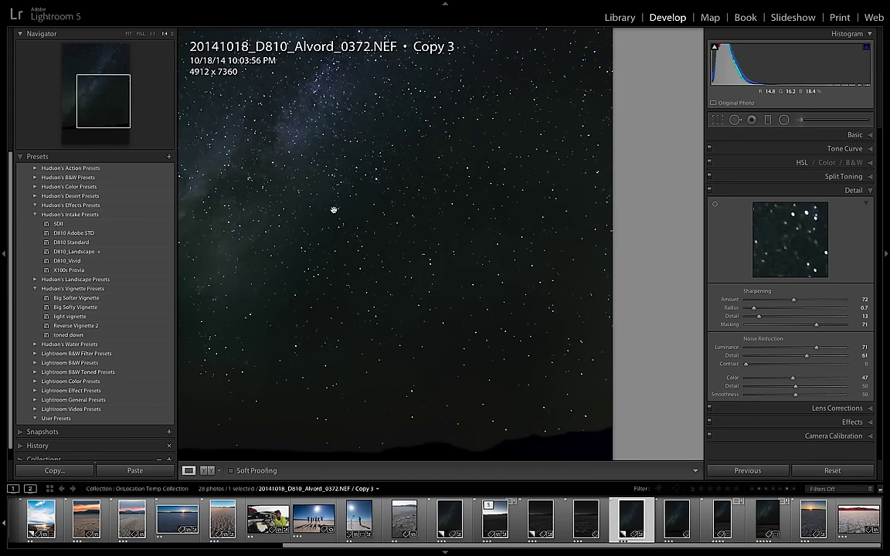
left_click_drag(333, 209, 475, 266)
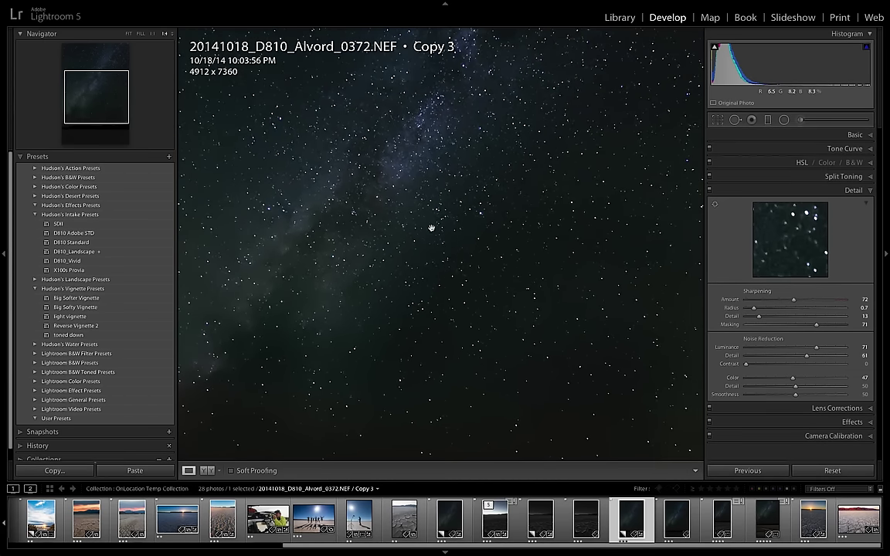
Show the Basic adjustments of frame 0372 Copy 3, inspect its horizon and dark foreground, and return to the full-frame view.
left_click(864, 136)
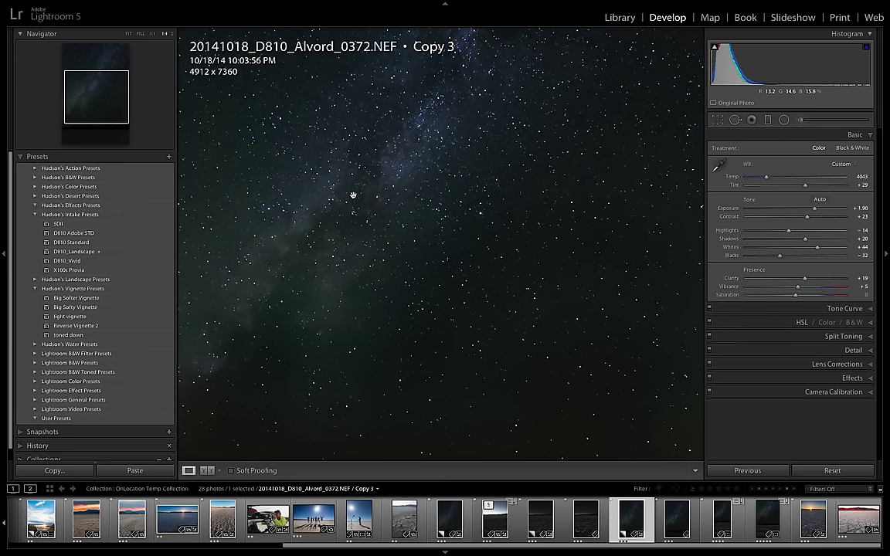
left_click(443, 67)
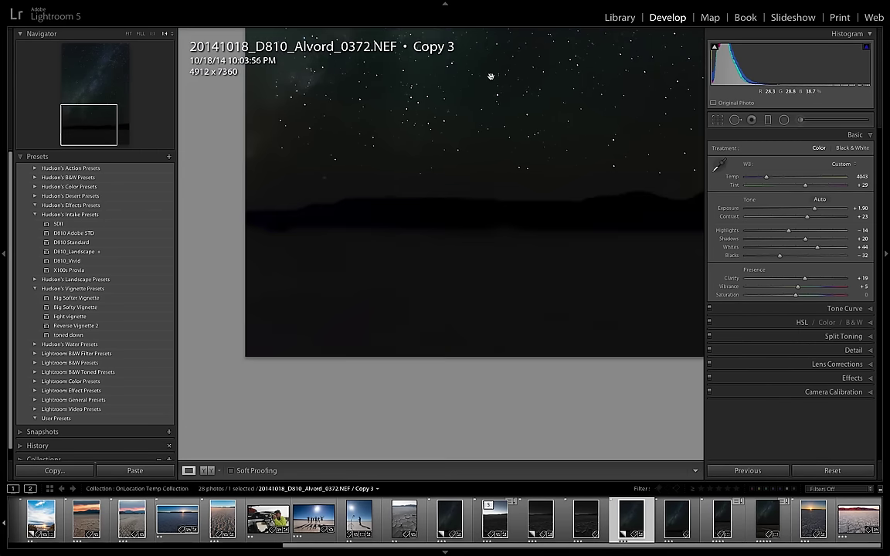
left_click_drag(554, 250, 477, 367)
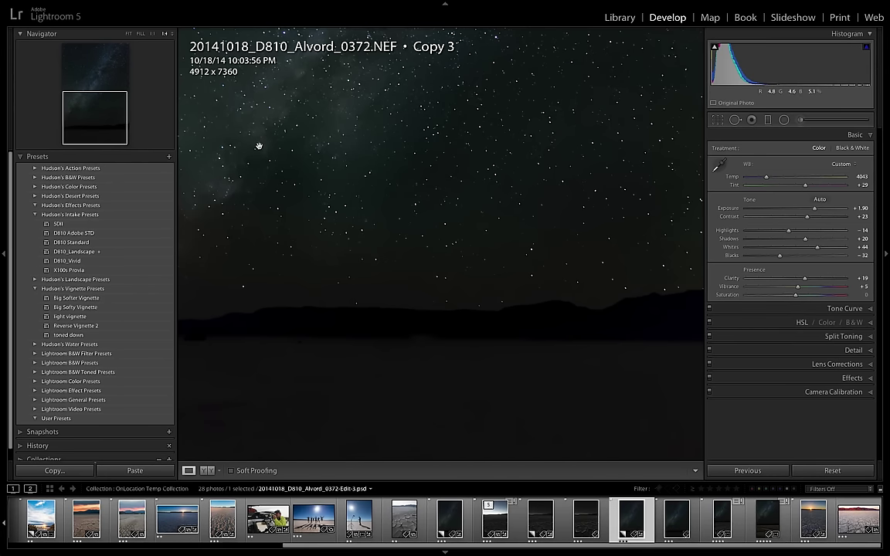
left_click(129, 34)
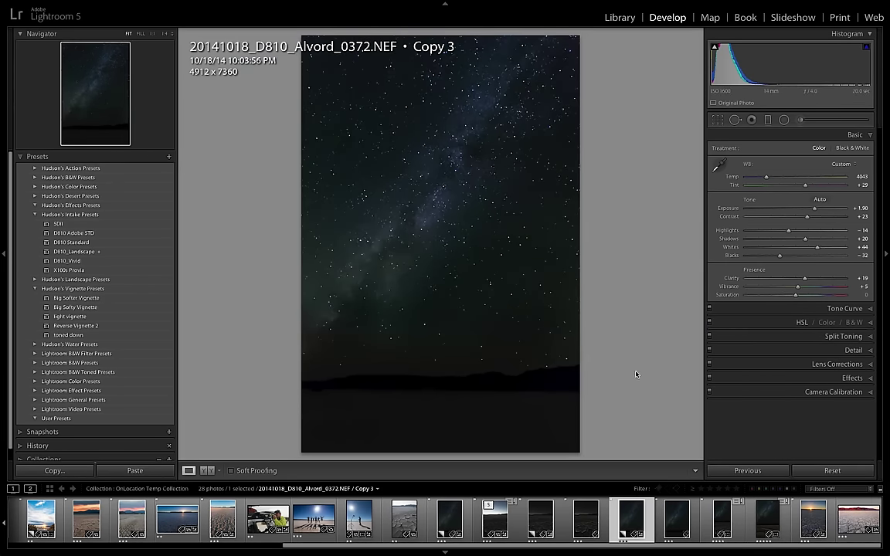
Show 20141018_D810_Alvord_0372-Edit-3.psd and open the original file in Perfect Effects 9.
key("Right")
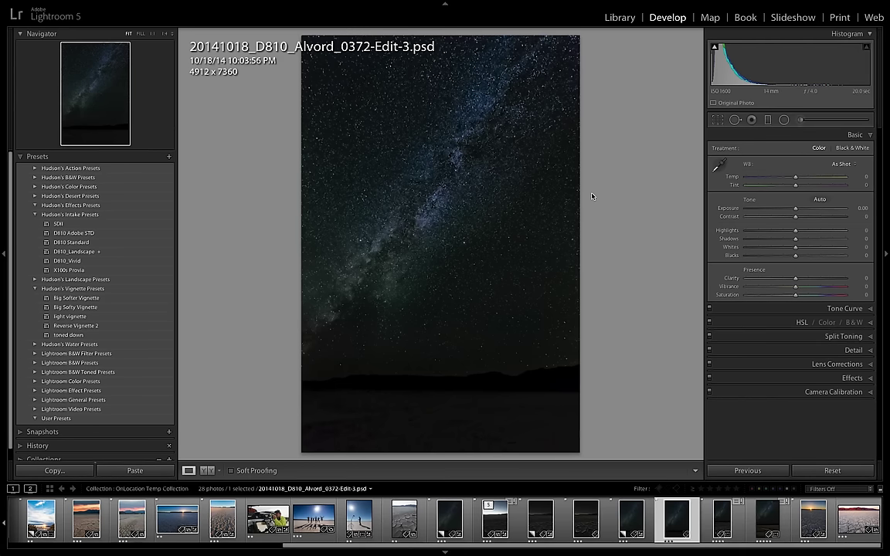
right_click(672, 525)
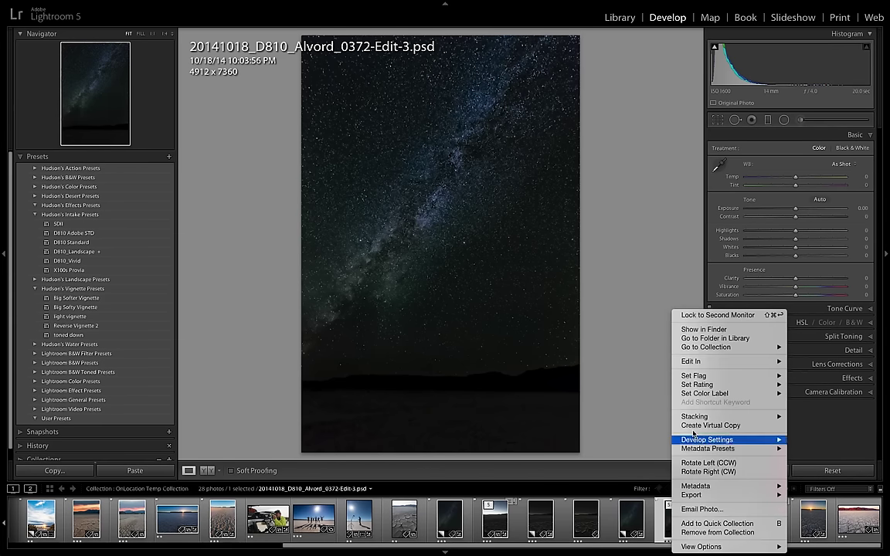
mouse_move(709, 364)
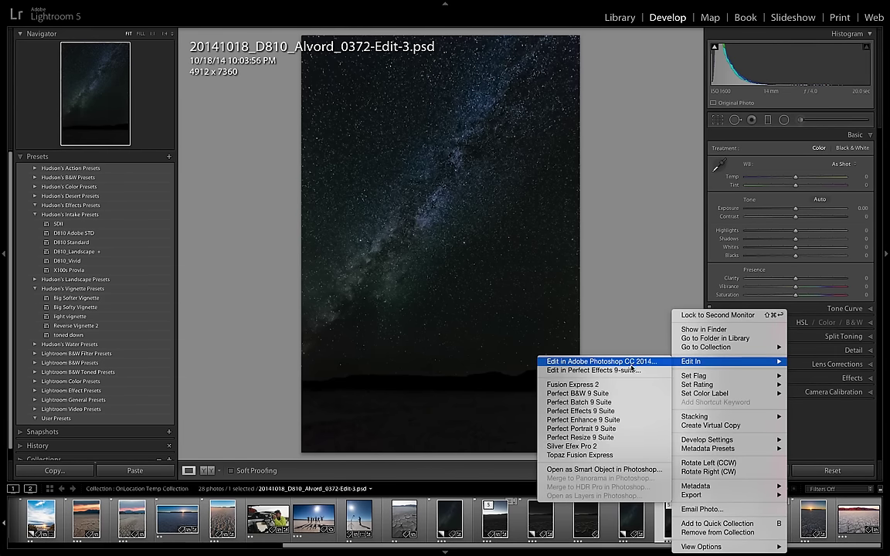
left_click(593, 370)
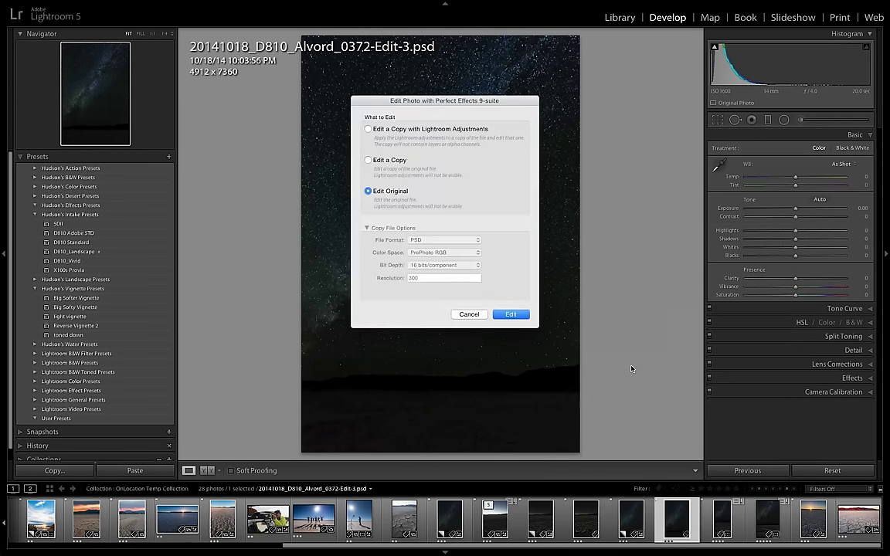
left_click(520, 315)
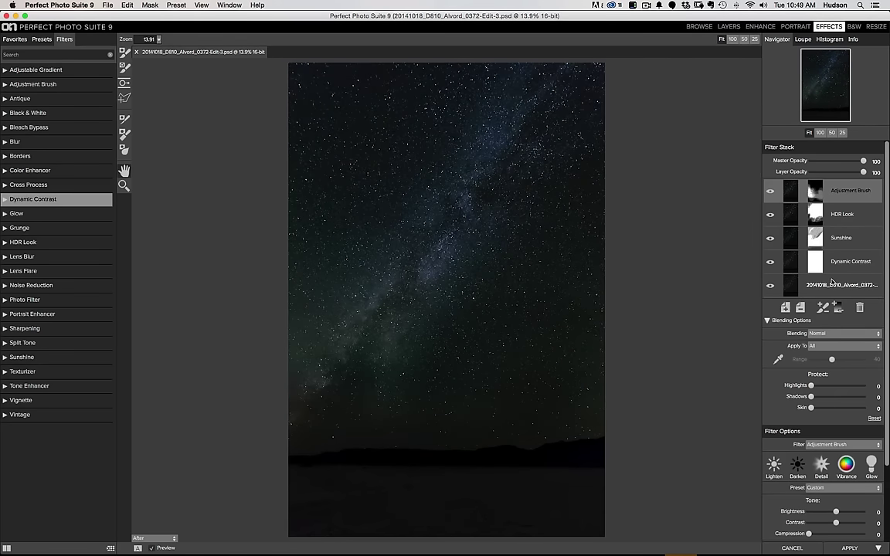
Compare the unfiltered base image with the Dynamic Contrast layer alone, and inspect that layer's filter settings with the blending options collapsed.
left_click(832, 282)
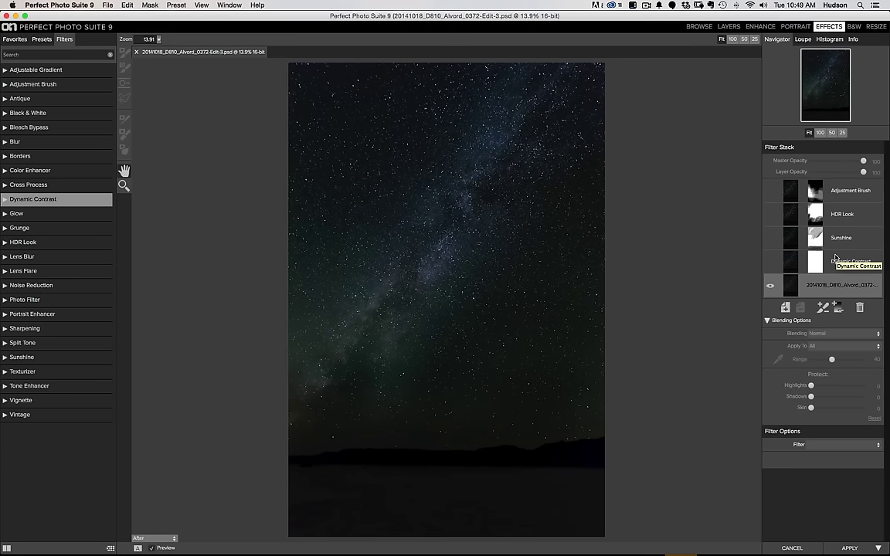
left_click(835, 259)
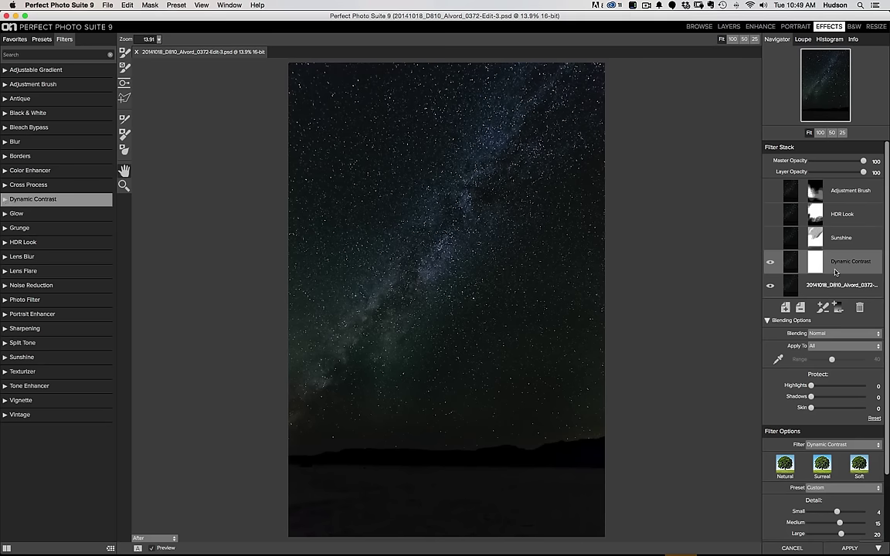
left_click(767, 322)
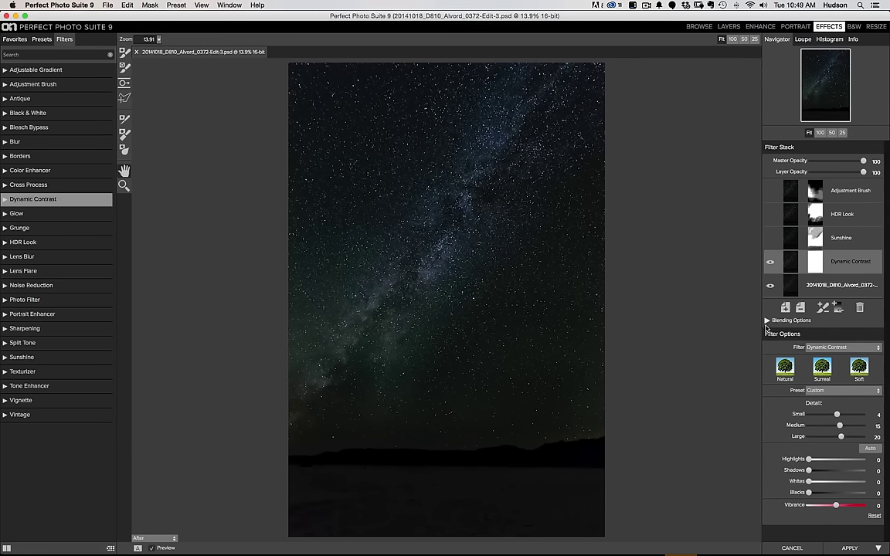
left_click(829, 350)
left_click(354, 233)
Review the presets available for Dynamic Contrast in the layer's filter options and in the filter library.
left_click(851, 391)
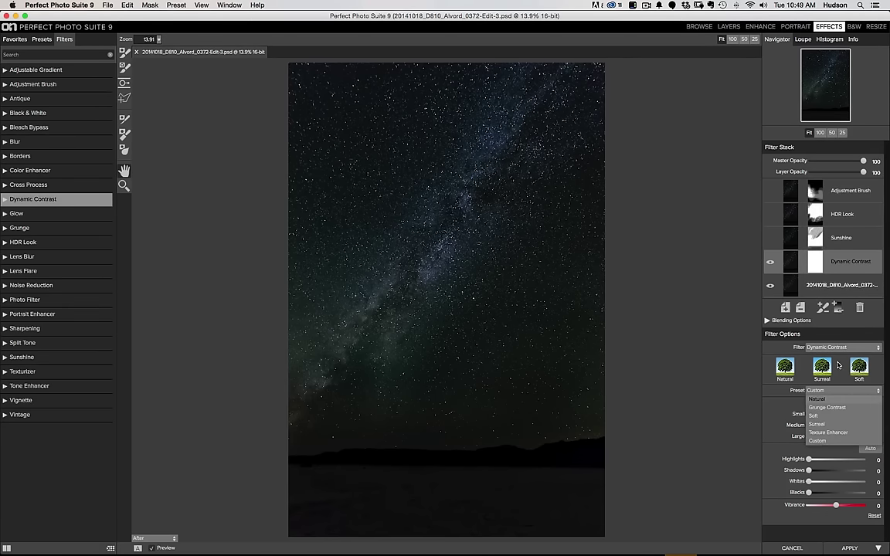
left_click(195, 270)
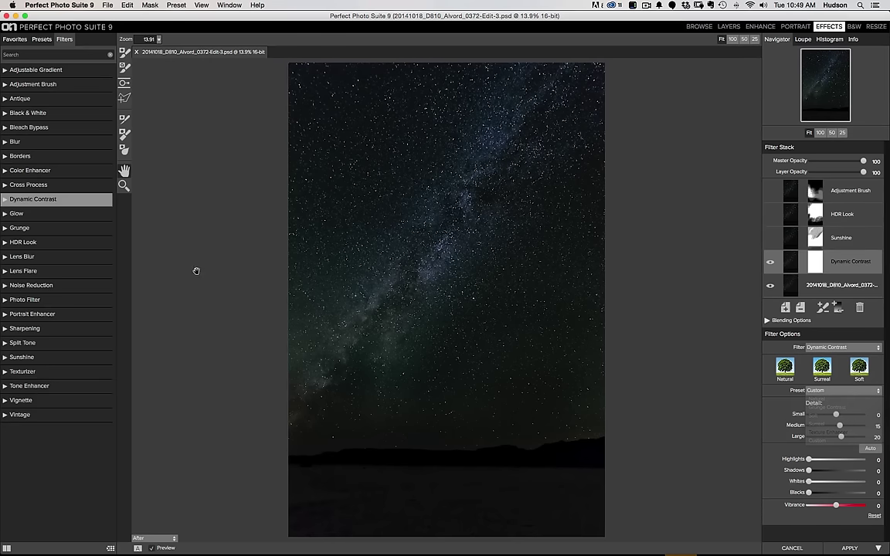
left_click(5, 201)
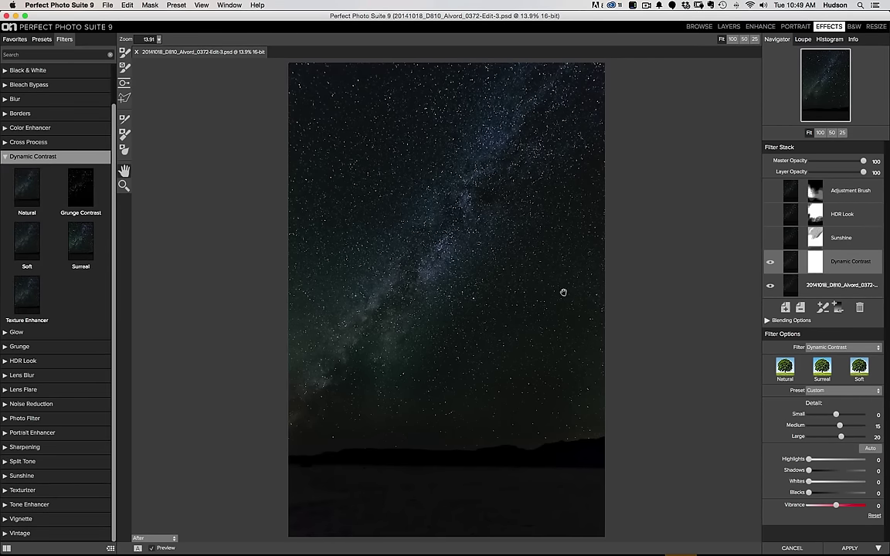
left_click(7, 158)
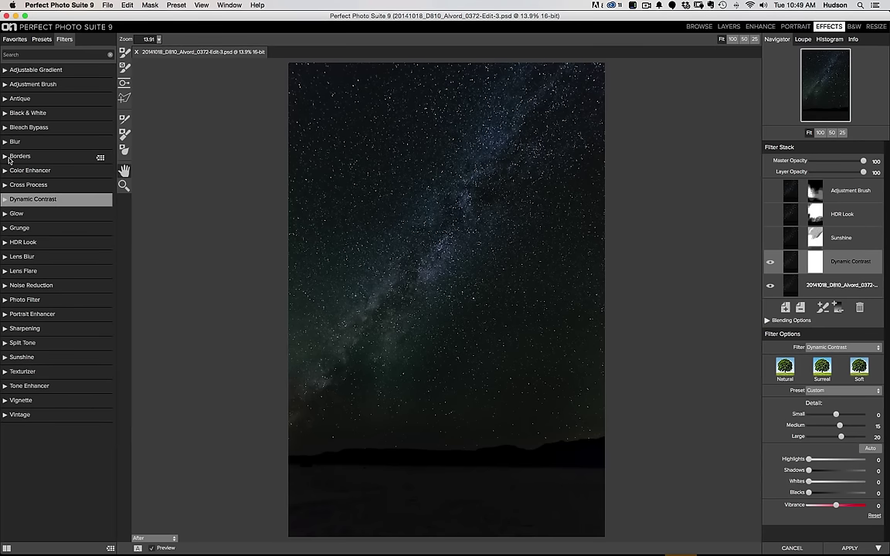
left_click(859, 392)
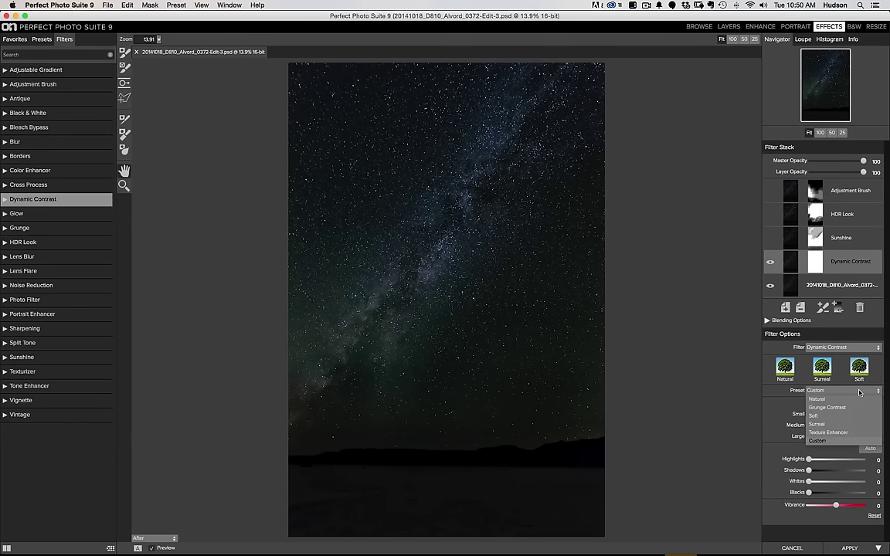
left_click(690, 370)
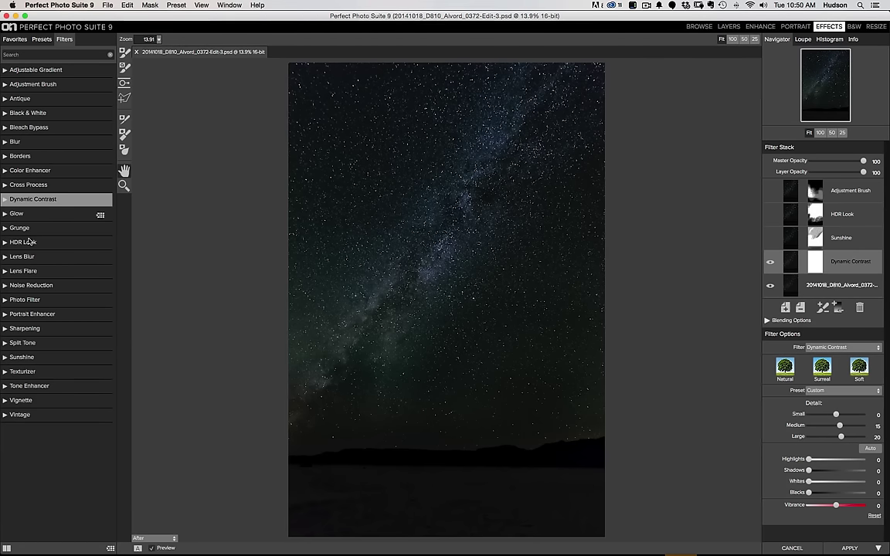
left_click(830, 345)
left_click(759, 192)
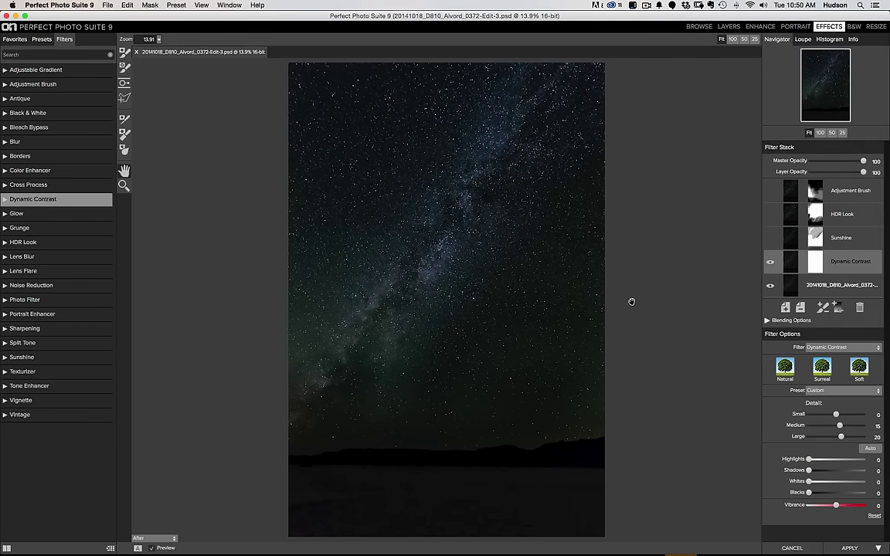
Add the Sunshine layer to the visible stack, show its library presets, and examine the Masking Brush opacity and pen-pressure options.
left_click(838, 238)
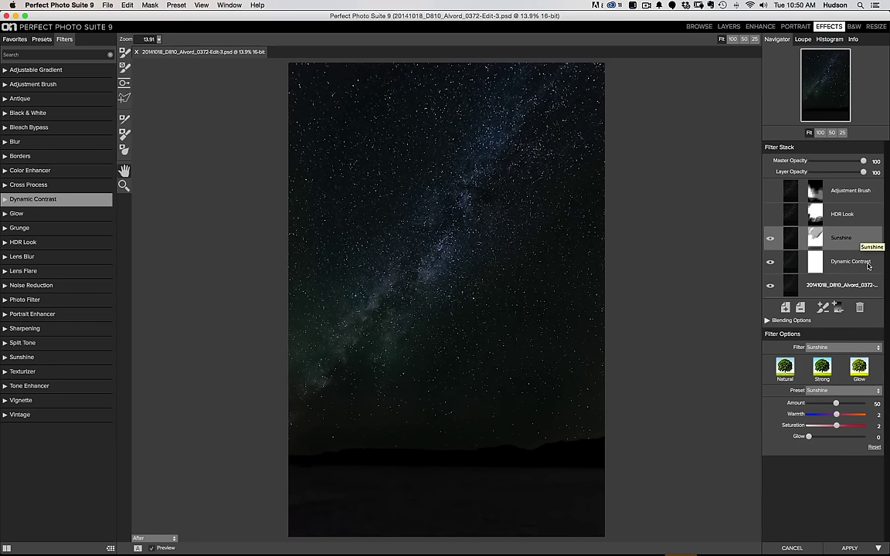
left_click(8, 358)
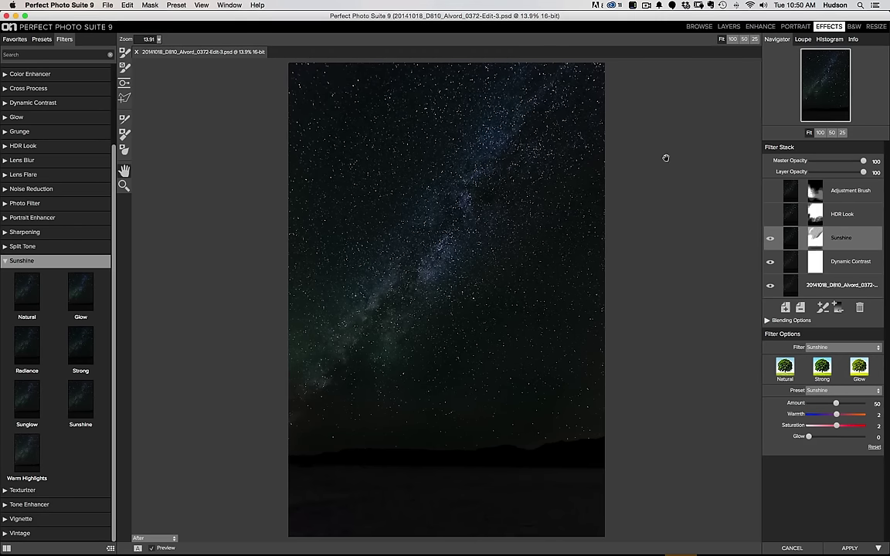
left_click(124, 52)
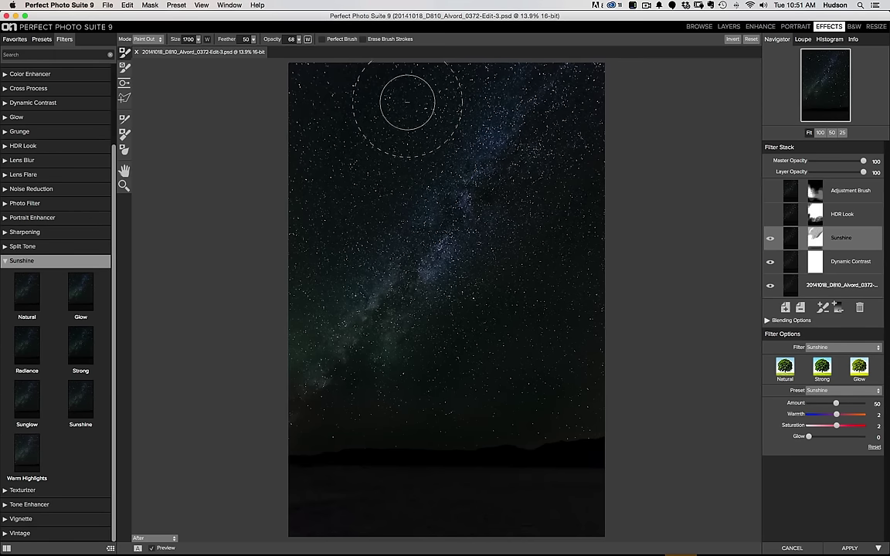
left_click(290, 38)
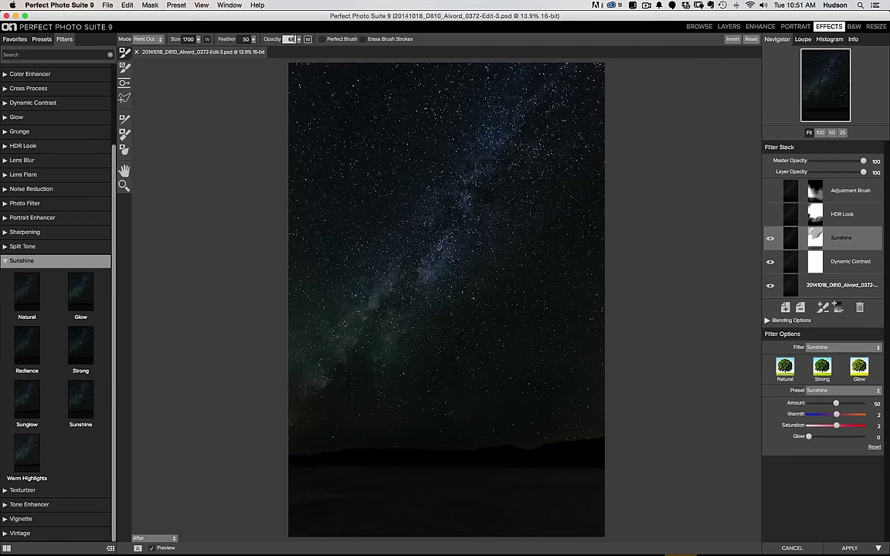
left_click(308, 39)
Show the HDR Look layer and its library presets, try its Compression at 140, and restore the value to 70.
left_click(854, 212)
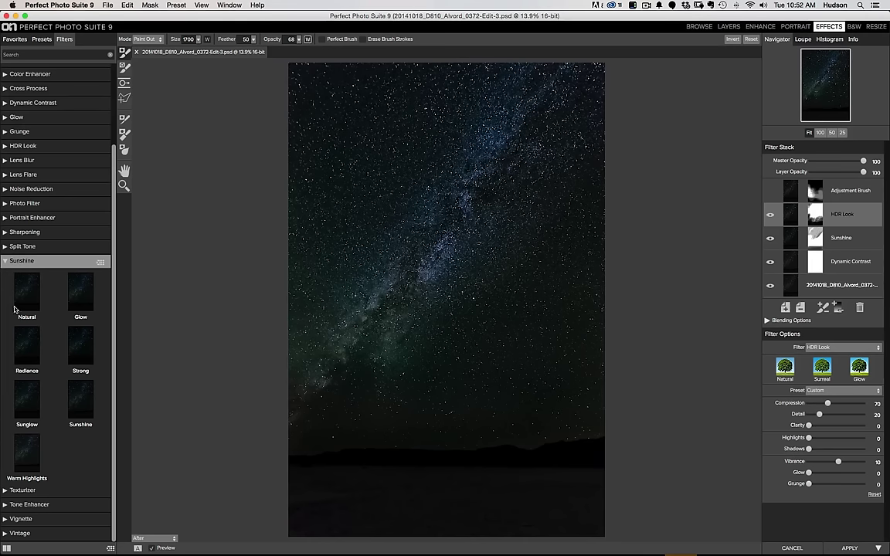
left_click(14, 145)
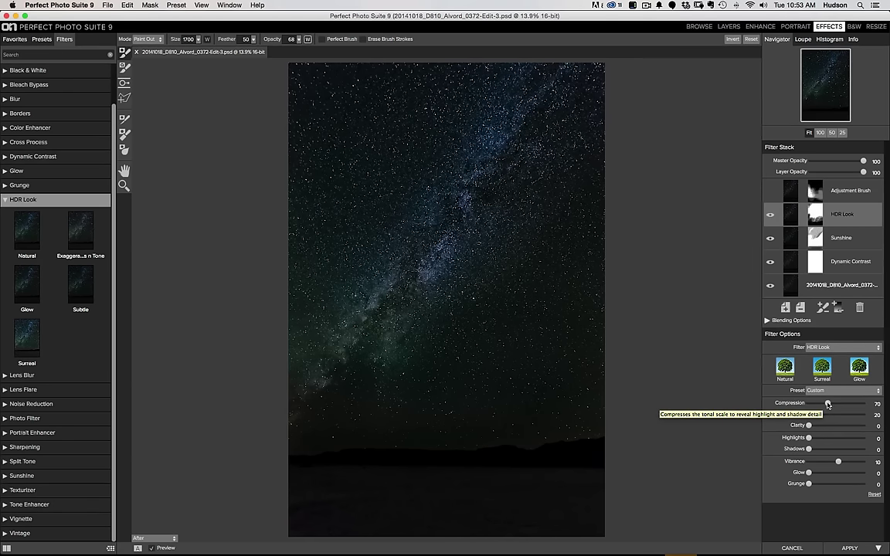
mouse_move(827, 404)
left_mouse_down()
mouse_move(855, 403)
mouse_move(816, 404)
mouse_move(841, 405)
left_mouse_up()
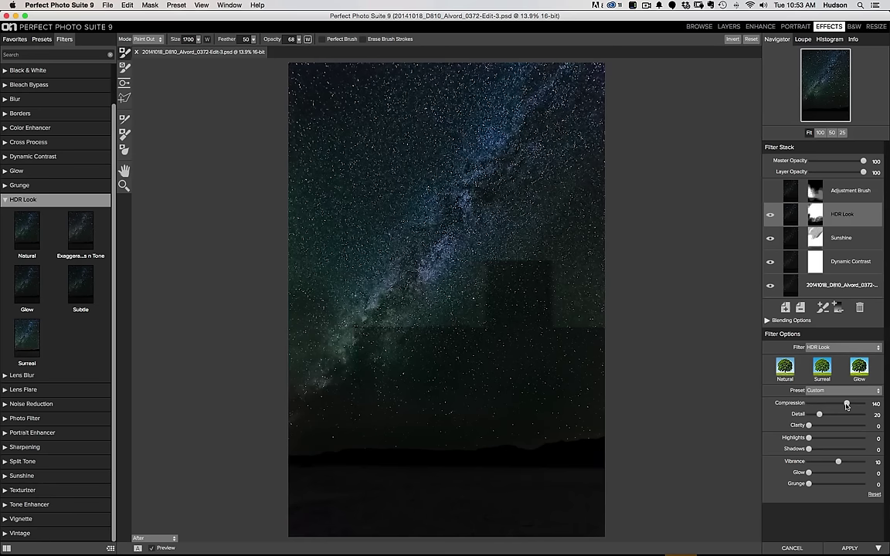
left_click(829, 404)
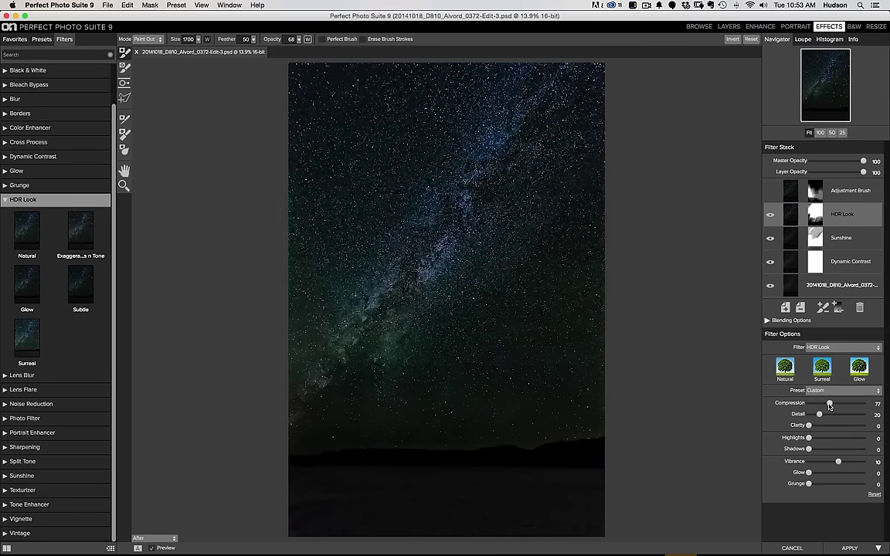
left_click_drag(829, 404, 828, 404)
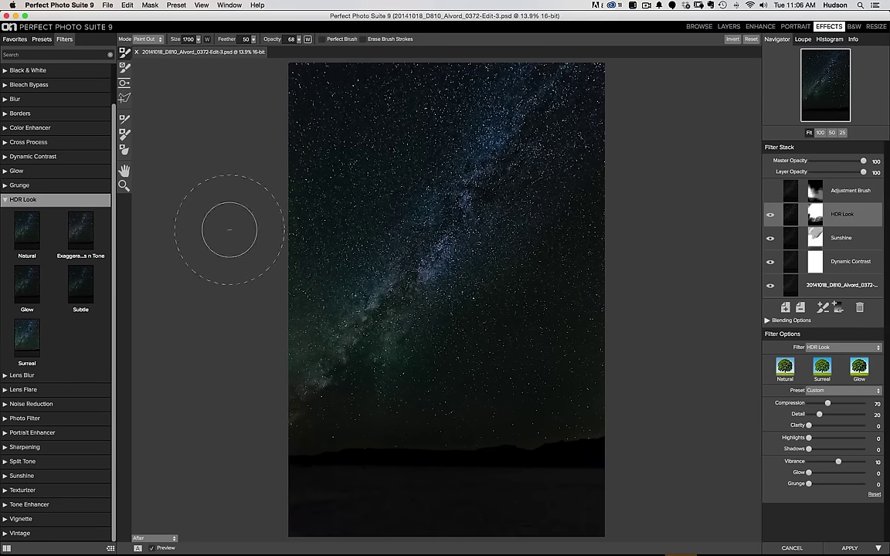
Show the Adjustment Brush presets in the filter library and set the Masking Brush mode to Paint In.
scroll(54, 162, "up", 3)
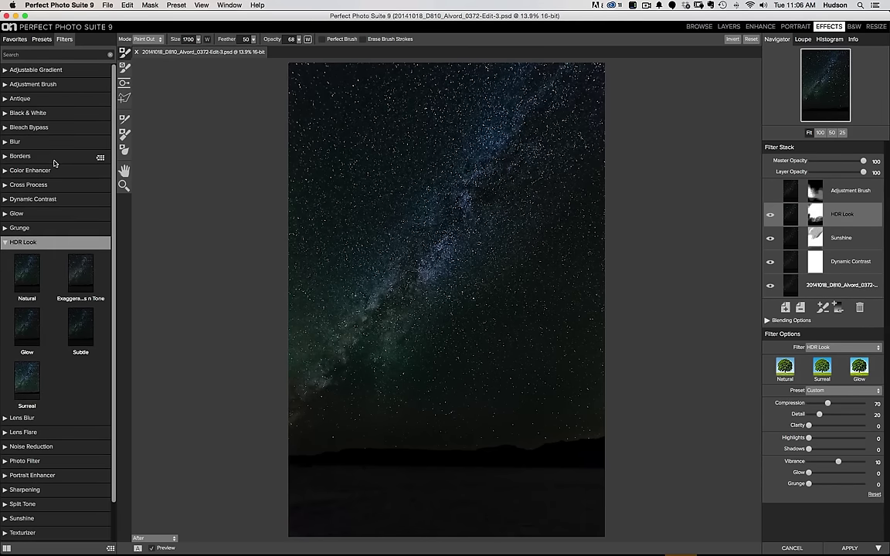
left_click(6, 85)
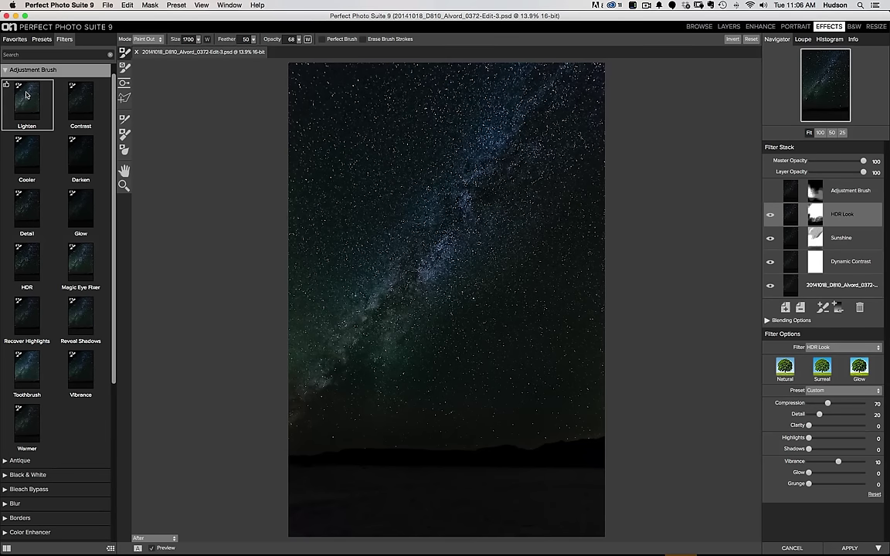
left_click(145, 41)
left_click(133, 45)
Compare the image with and without the Adjustment Brush layer, check the result against the unfiltered preview, and cancel the Effects editing session.
left_click(825, 199)
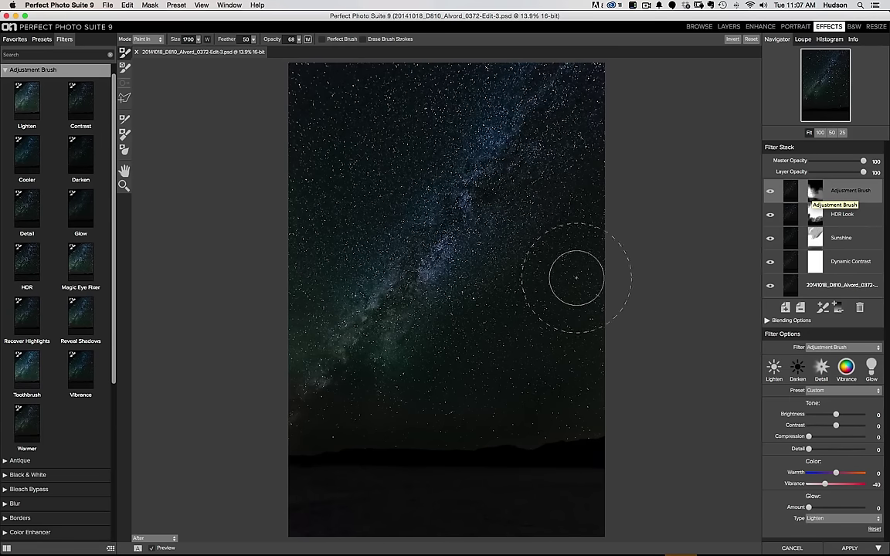
left_click(858, 212)
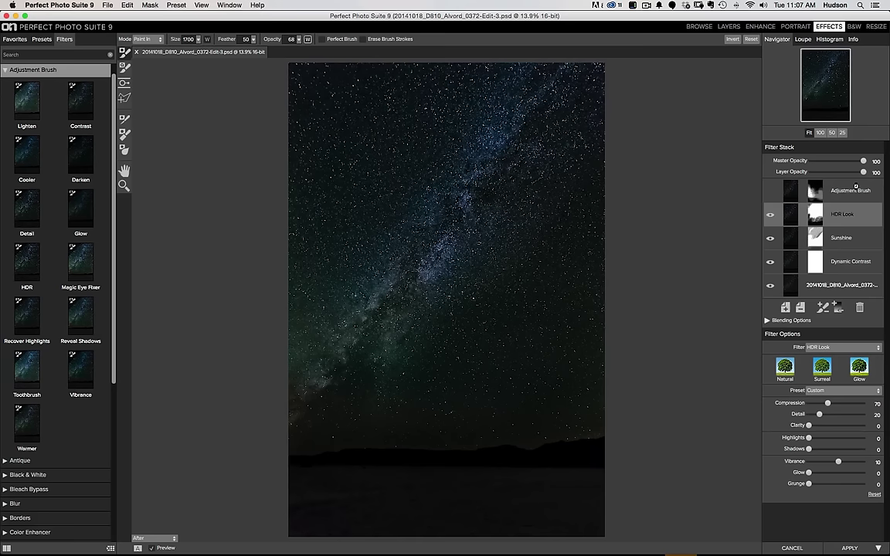
left_click(849, 188)
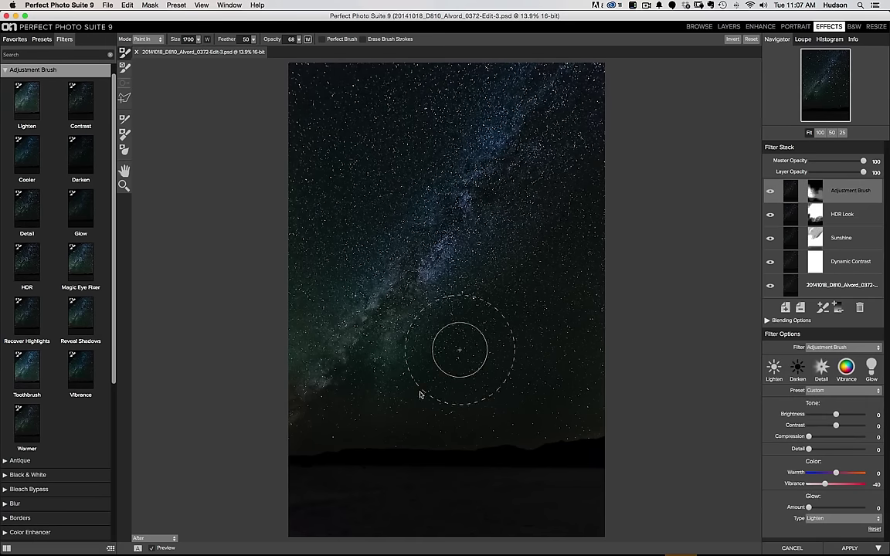
left_click(151, 549)
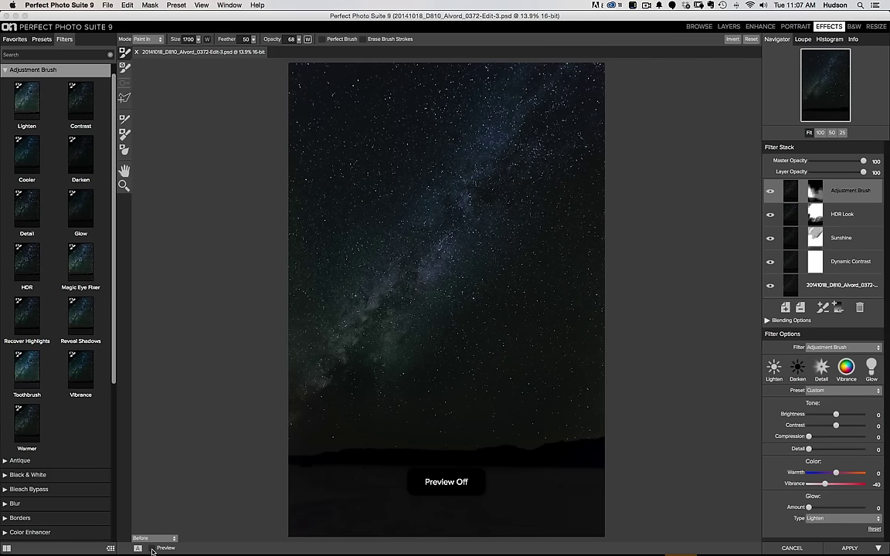
left_click(152, 548)
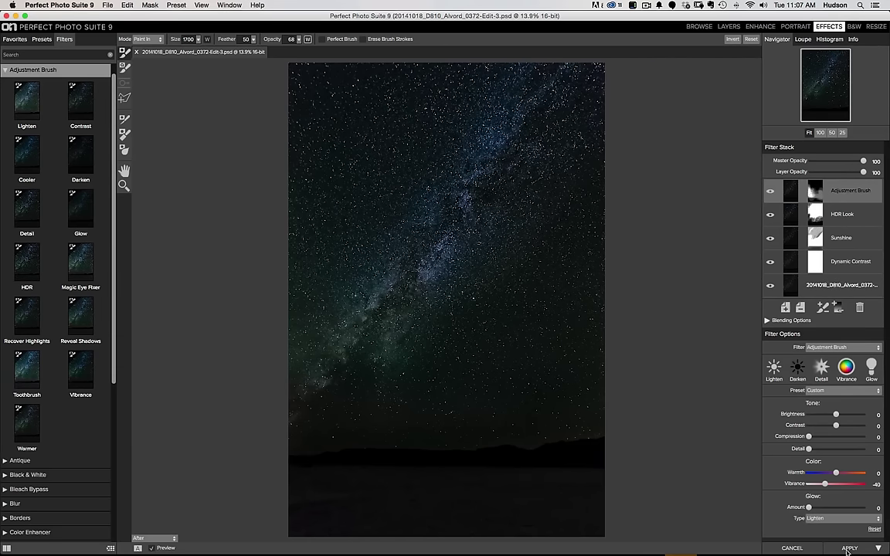
left_click(798, 550)
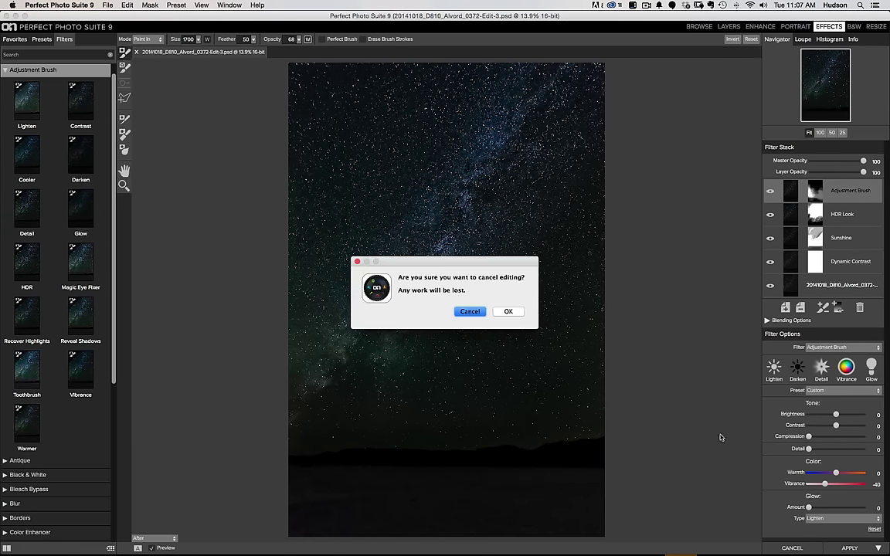
left_click(519, 311)
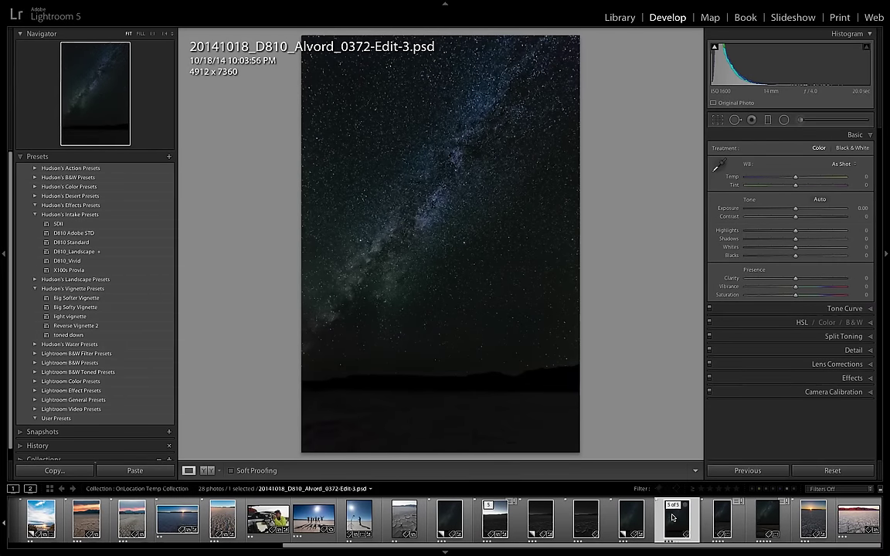
Open the selected foreground and Milky Way frames as layers in Perfect Layers 9, and toggle the Milky Way layer's visibility to compare them.
left_click(588, 526, "ctrl")
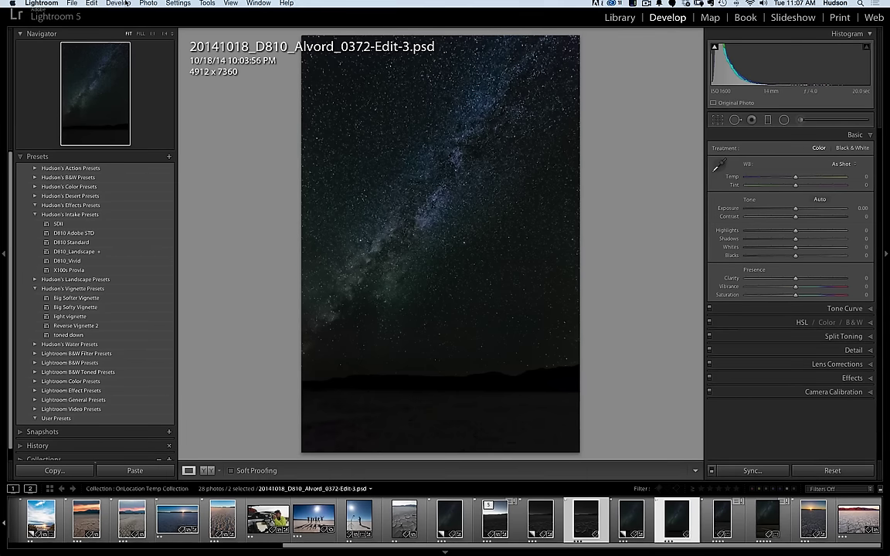
left_click(72, 5)
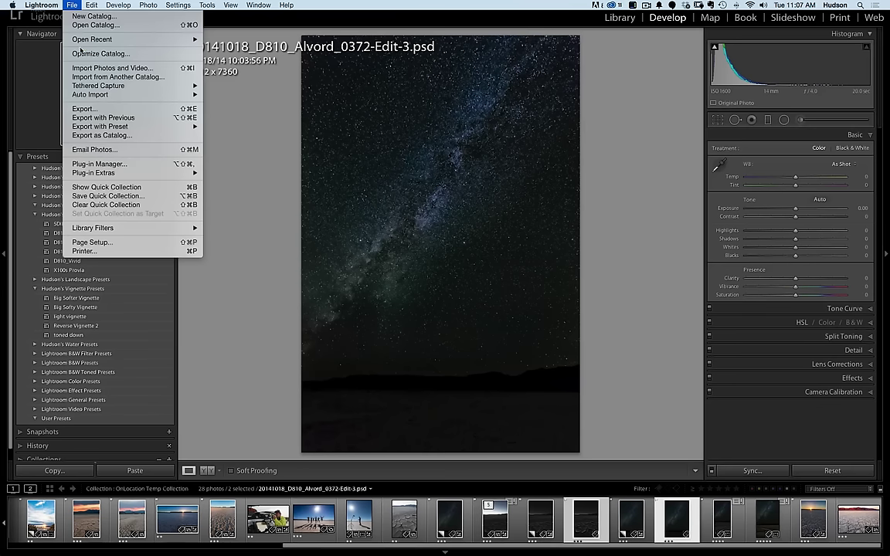
mouse_move(103, 173)
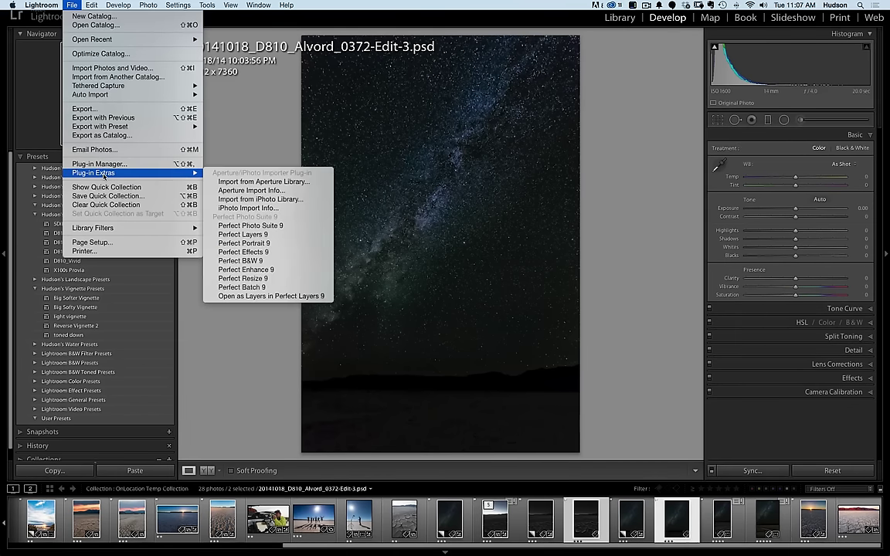
left_click(301, 297)
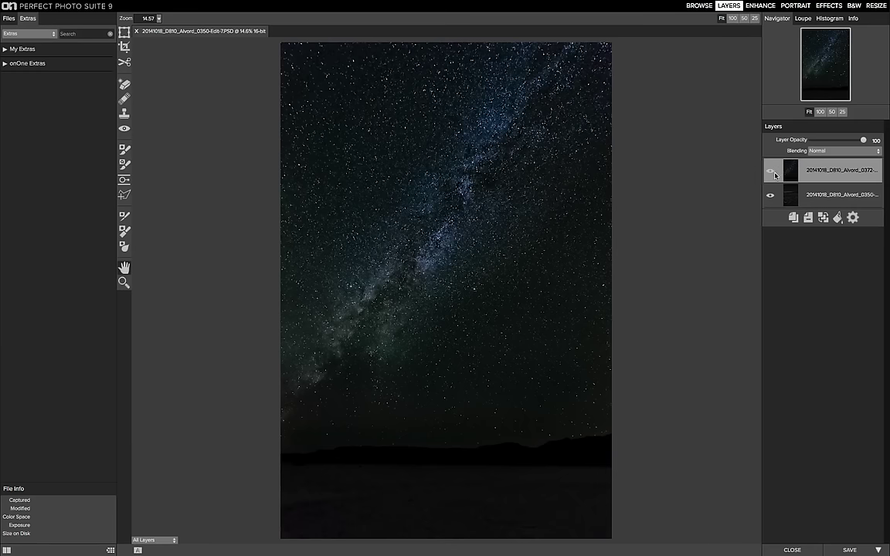
left_click(770, 171)
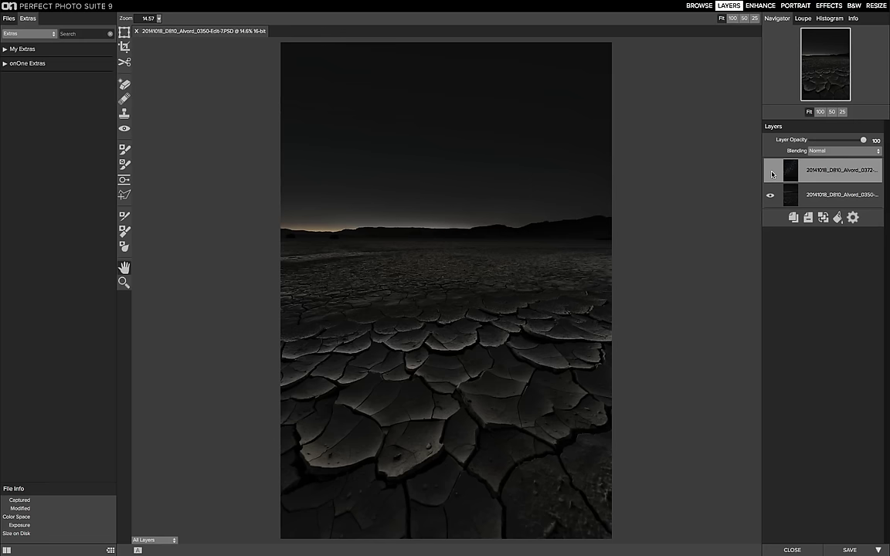
left_click(771, 172)
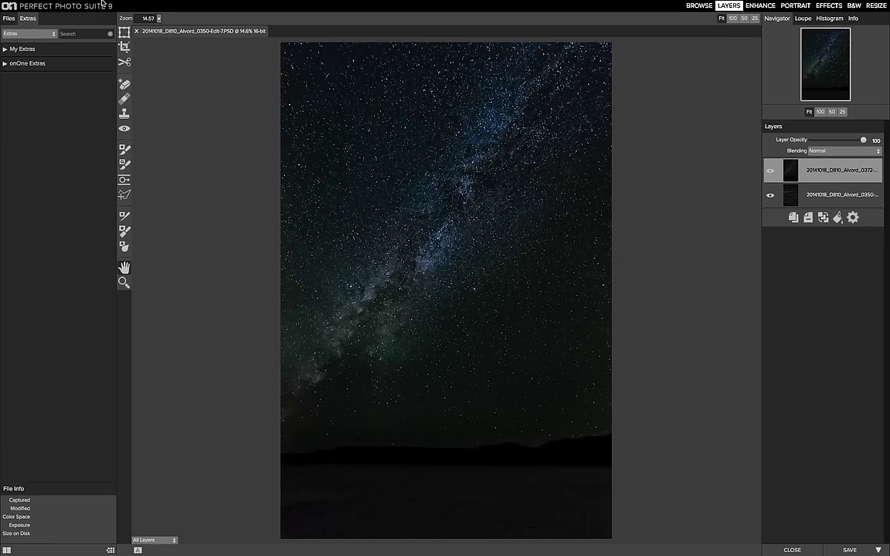
Unlock the canvas proportions, switch the size units to pixels, and increase the canvas height to add empty space above and below the image.
mouse_move(91, 3)
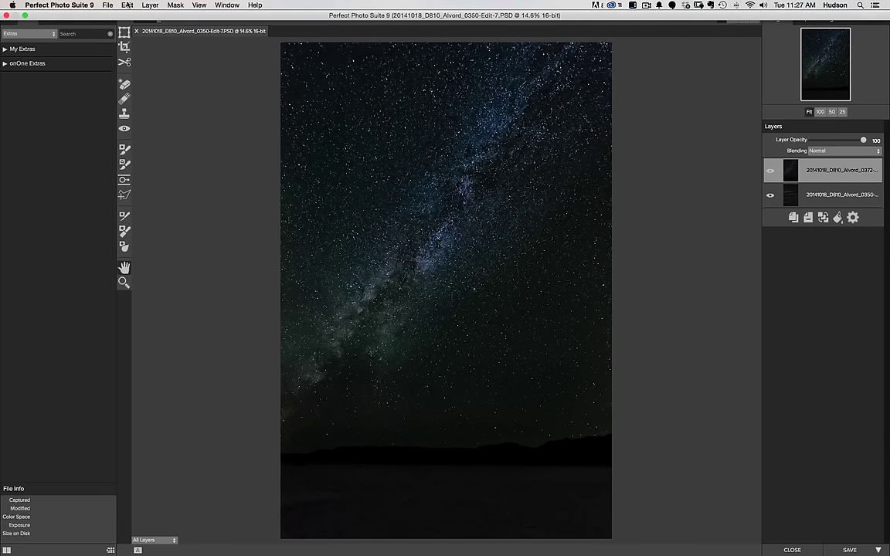
left_click(127, 4)
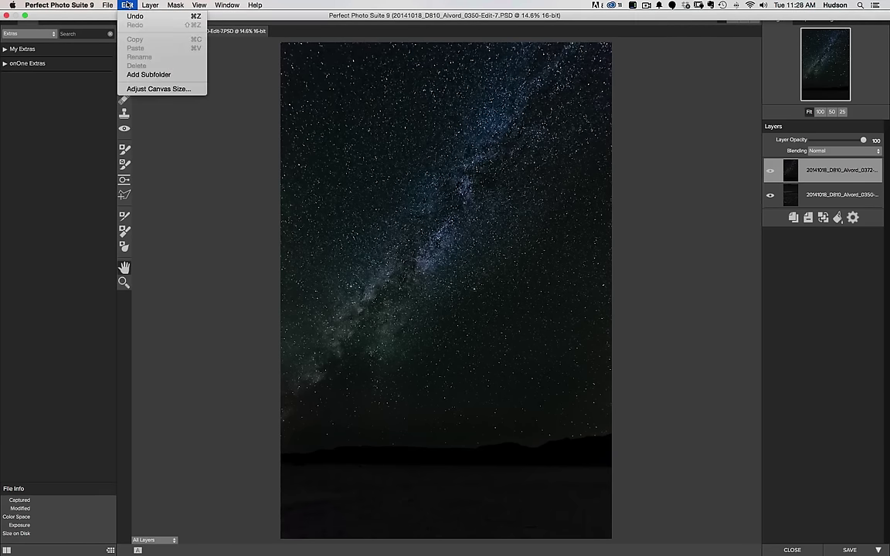
left_click(133, 88)
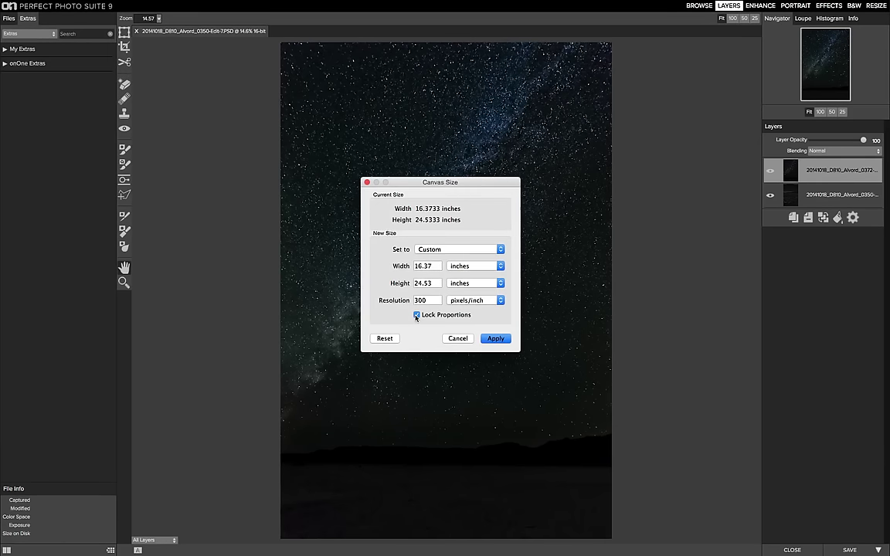
left_click(498, 283)
left_click(464, 300)
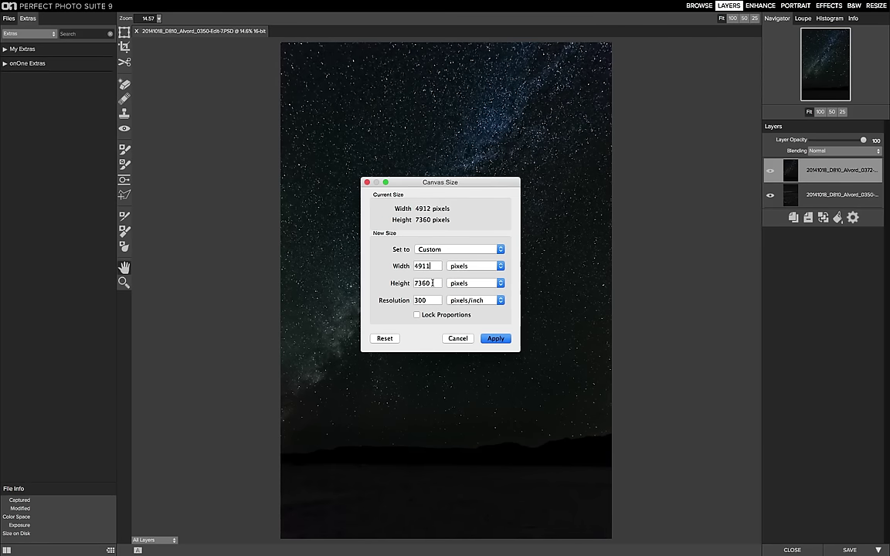
double_click(427, 283)
type("110")
left_click(491, 339)
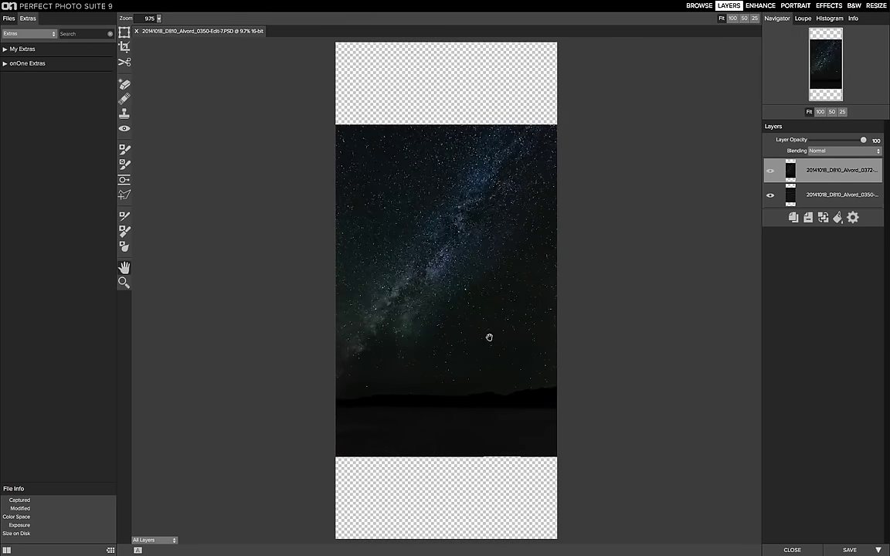
Move the Milky Way layer straight up to the canvas's upper edge with the Transform tool and apply the transformation.
left_click(123, 32)
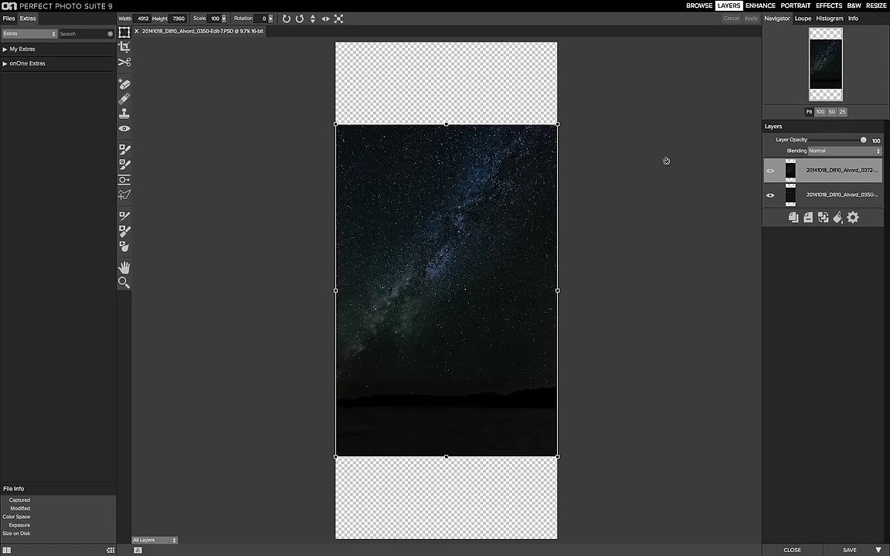
key("Up")
key("Up")
key("Up")
key("Up")
key("Up")
key("Up")
key("Up")
key("Up")
key("Up")
key("Up")
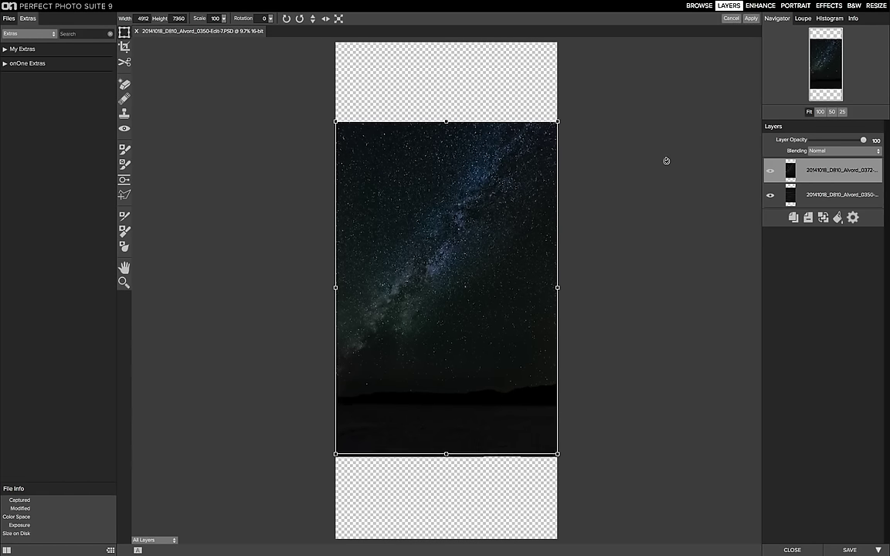
key("Up")
key("Up")
key("Up")
key("Up")
key("Up")
key("Up")
key("Up")
key("Up")
key("Up")
key("Up")
key("Up")
key("Up")
key("Up")
key("Up")
key("Up")
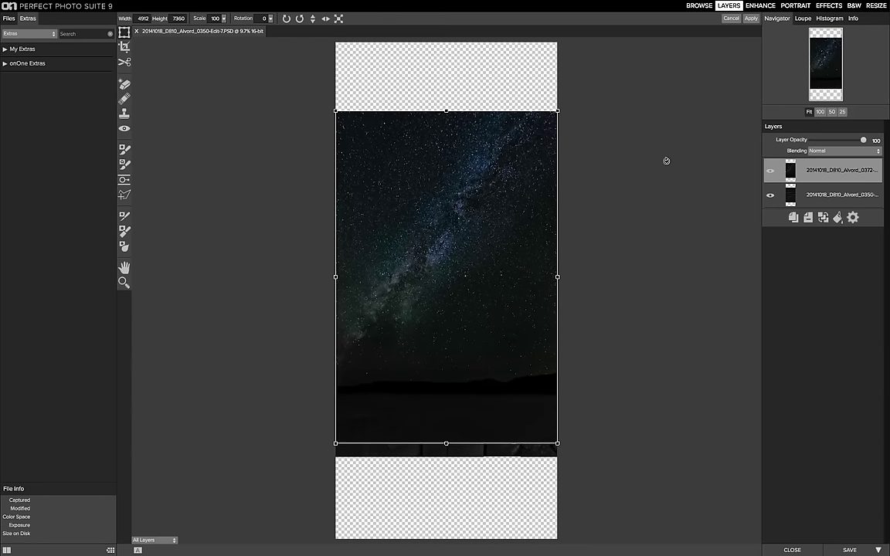
key("Up")
key("Up")
key("Up")
key("Up")
key("Up")
key("Up")
key("Up")
key("Up")
key("Up")
key("Up")
key("Up")
key("Up")
key("Up")
key("Up")
key("Up")
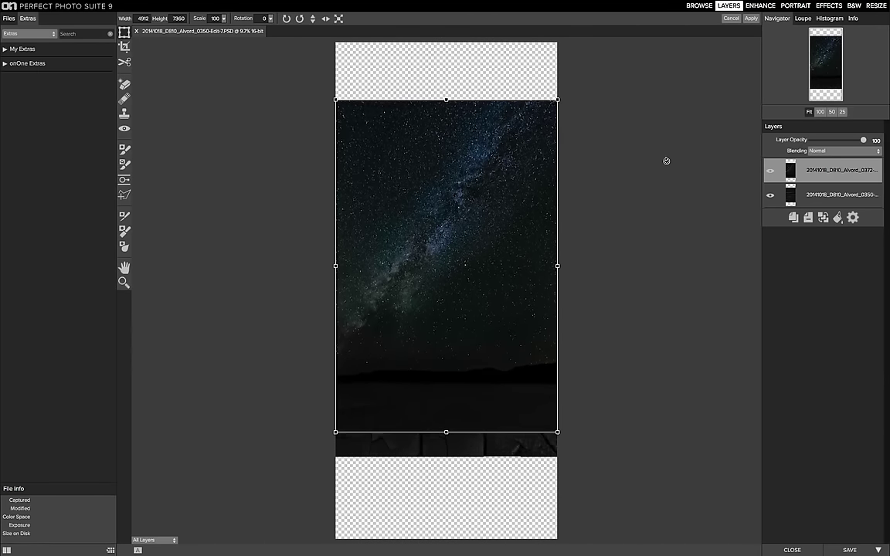
key("Up")
key("Up")
key("Up")
key("Up")
key("Up")
key("Up")
key("Up")
key("Up")
key("Up")
key("Up")
key("Up")
key("Up")
key("Up")
key("Up")
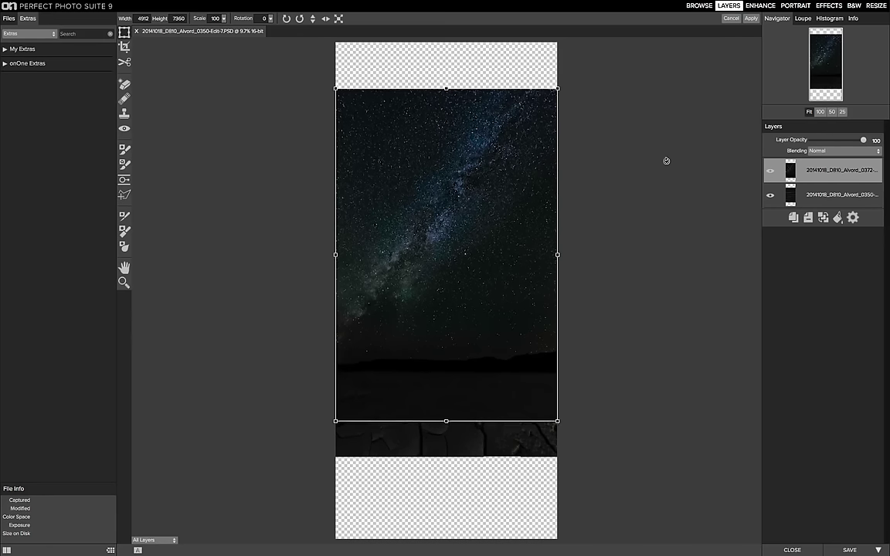
key("Up")
key("Up")
key("Up")
key("Up")
key("Up")
key("Up")
key("Up")
key("Up")
key("Up")
key("Up")
key("Up")
key("Up")
key("Up")
key("Up")
key("Up")
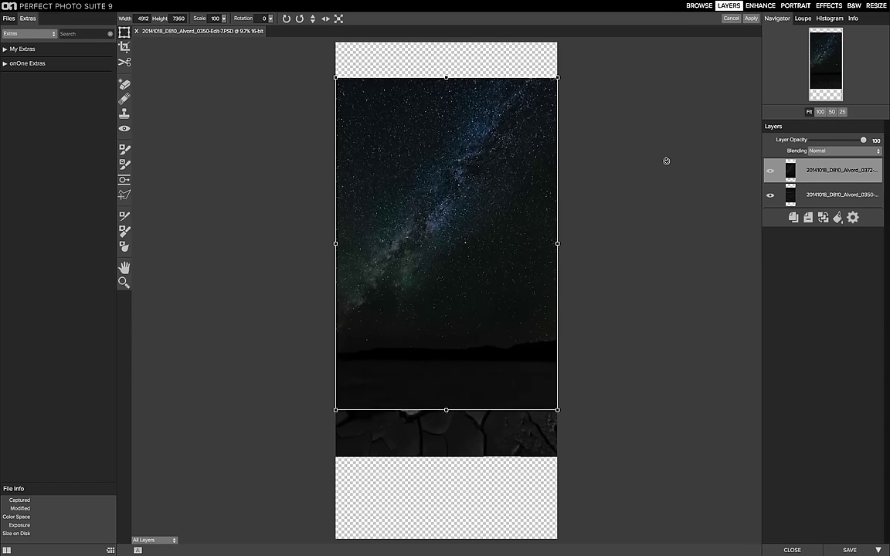
key("Up")
key("Up")
key("Up")
key("Up")
key("Up")
key("Up")
key("Up")
key("Up")
key("Up")
key("Up")
key("Up")
key("Up")
key("Up")
key("Up")
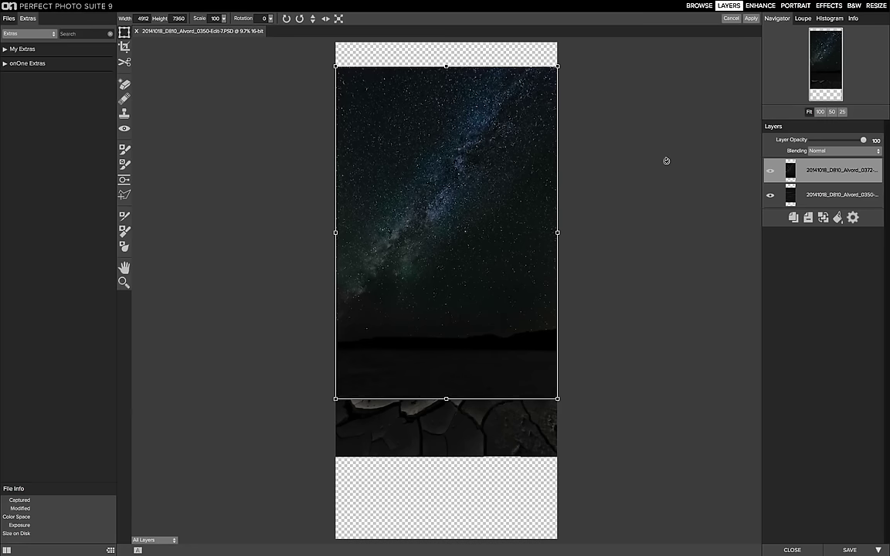
key("Up")
key("Up")
key("Up")
key("Up")
key("Up")
key("Up")
key("Up")
key("Up")
key("Up")
key("Up")
key("Up")
key("Up")
key("Up")
key("Up")
key("Up")
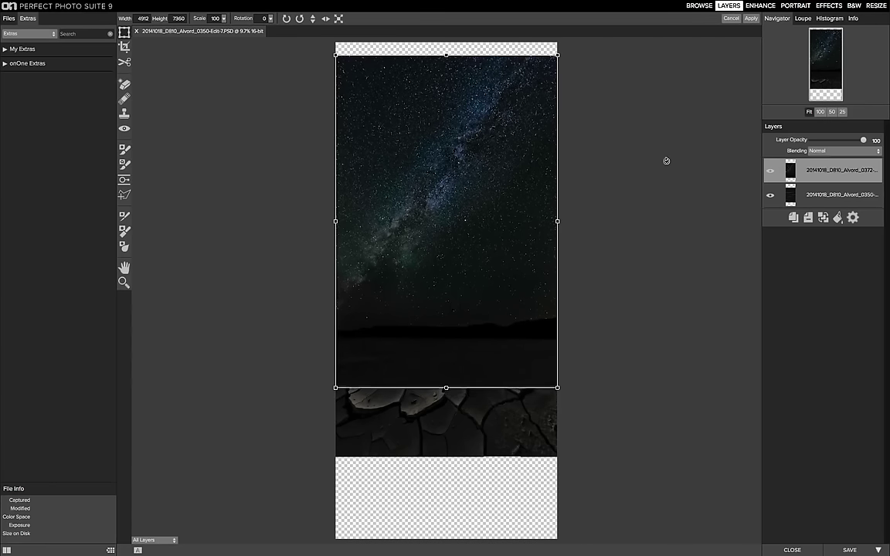
key("Up")
key("Up")
key("Up")
key("Up")
key("Up")
key("Up")
key("Up")
key("Up")
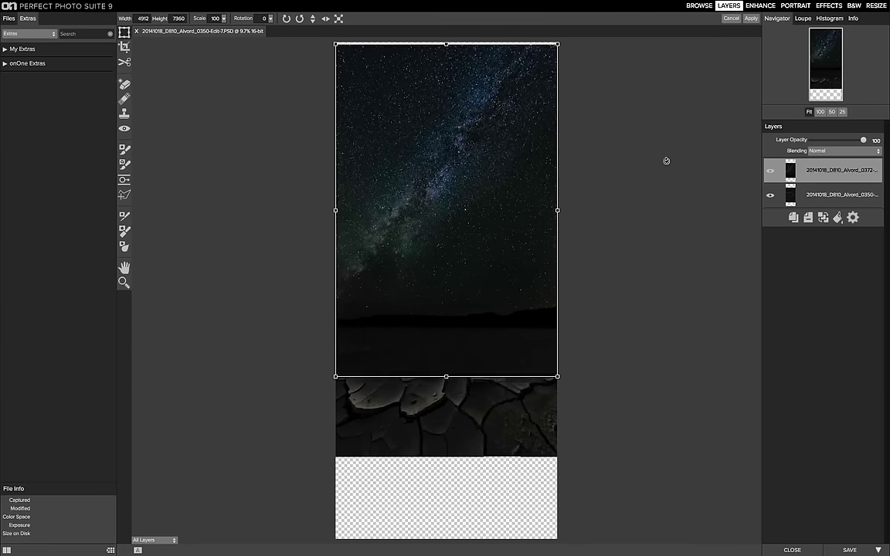
key("Up")
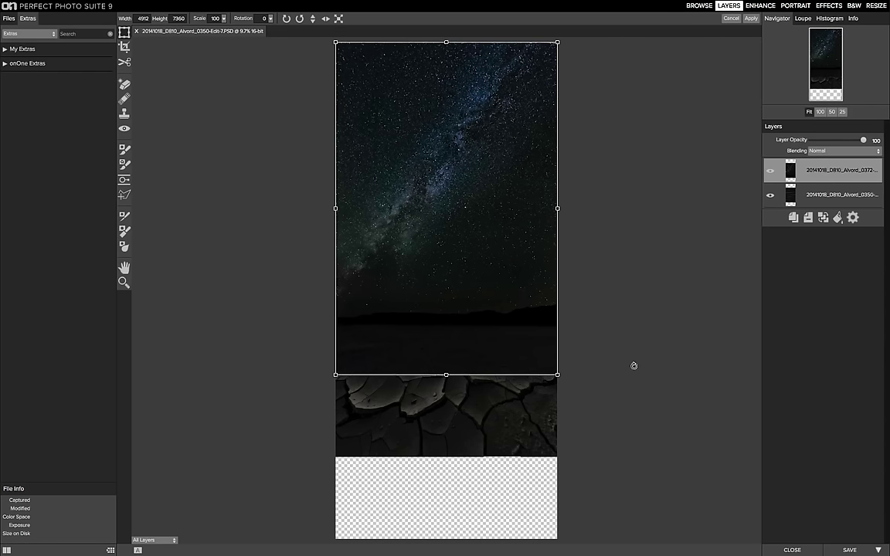
double_click(475, 202)
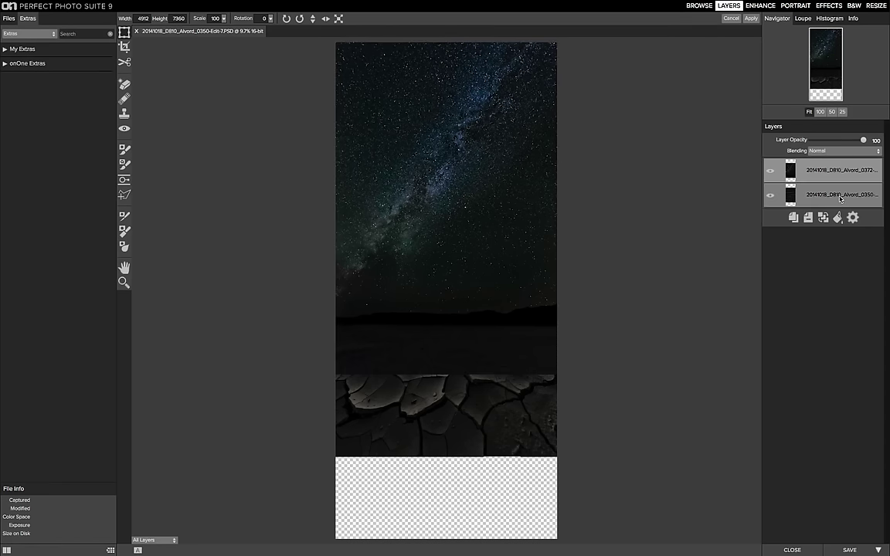
left_click(836, 195)
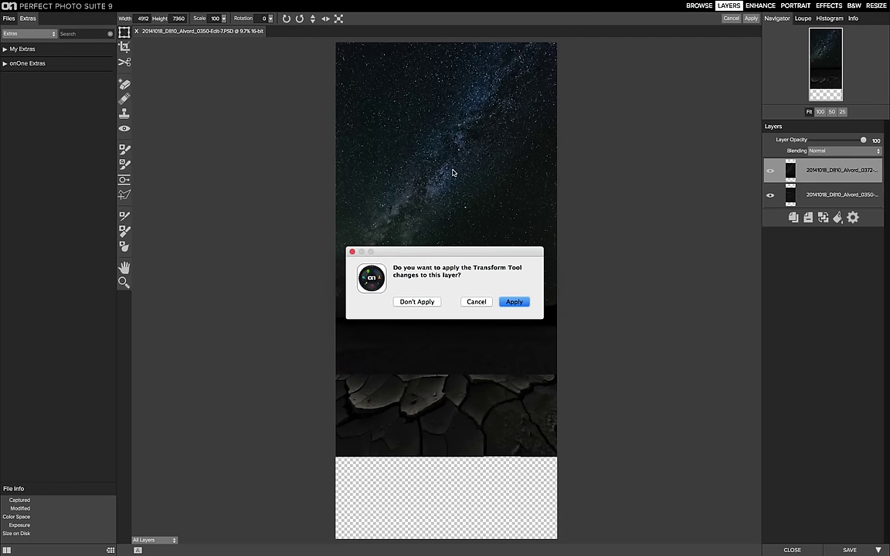
left_click(513, 302)
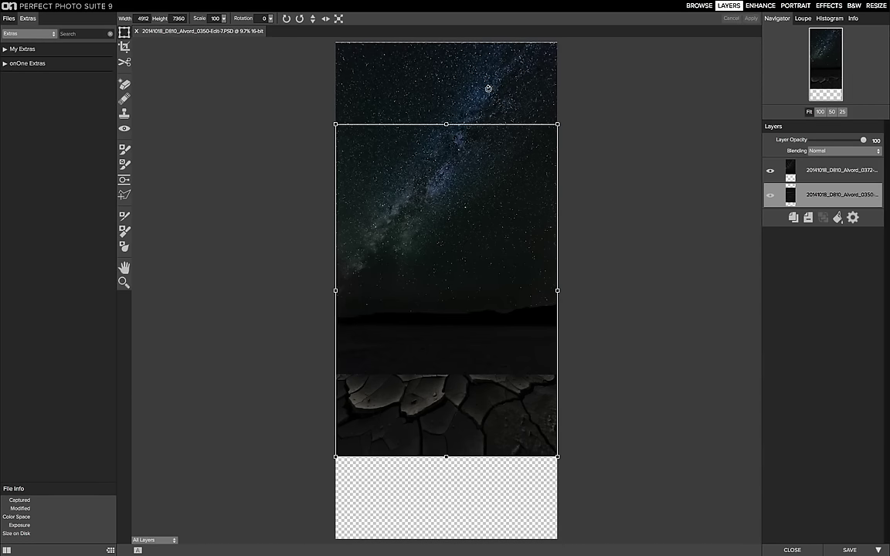
Lower the Milky Way layer's opacity to 77 so the foreground shows through, and select the foreground layer.
left_click(800, 171)
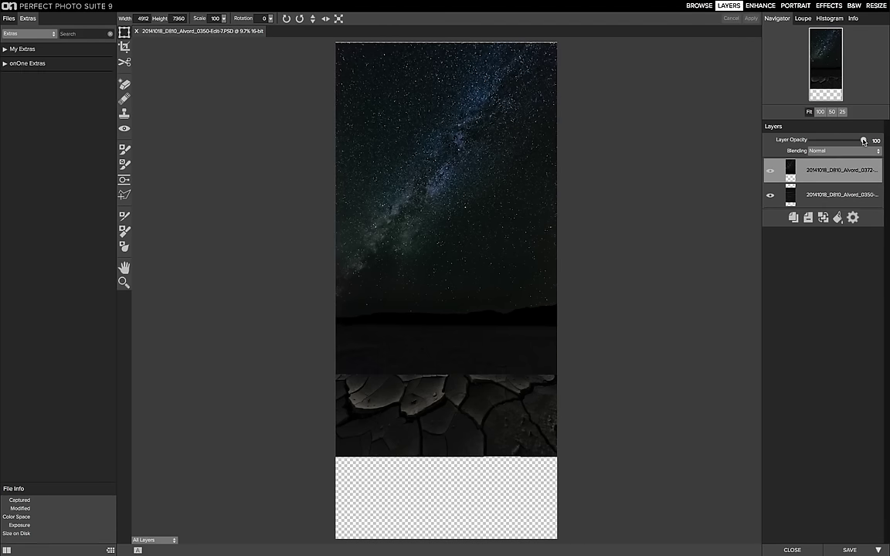
left_click_drag(862, 141, 851, 142)
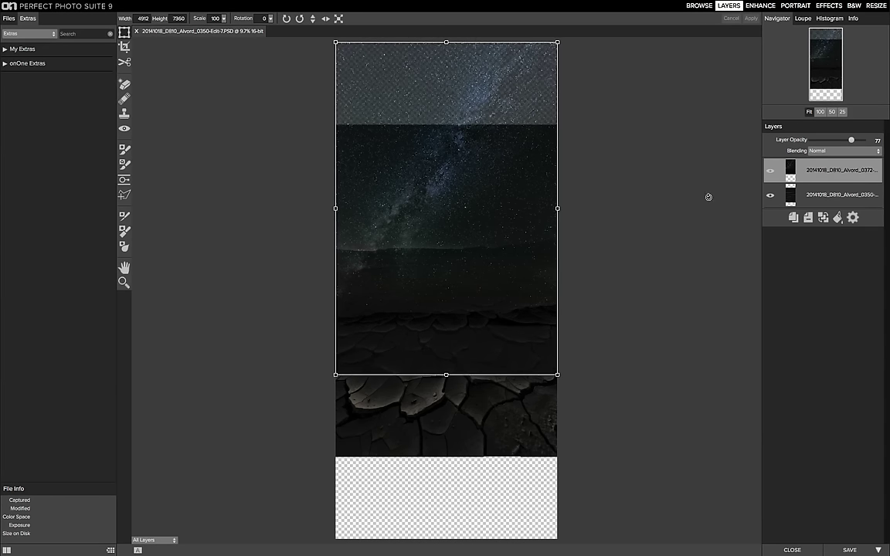
left_click(800, 194)
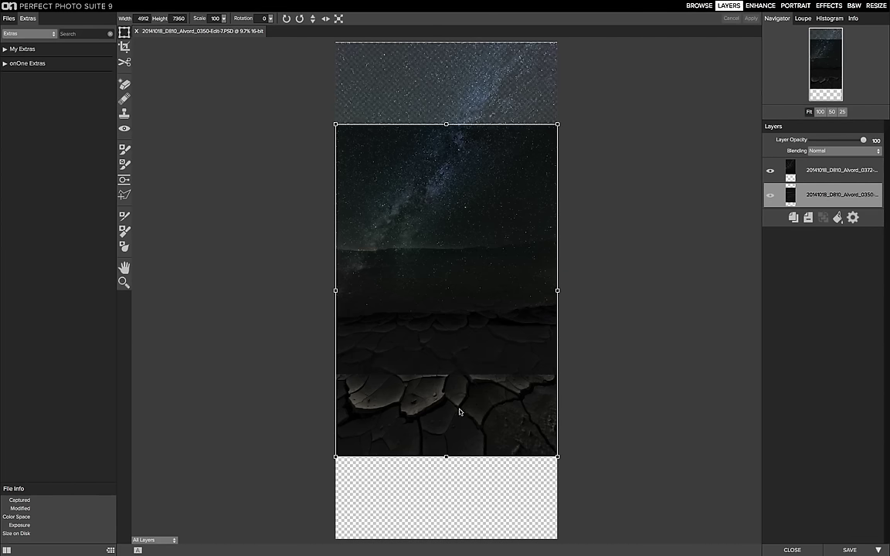
Nudge the foreground layer straight down until its horizon lines up with the Milky Way layer's horizon, and apply the transformation.
key("Down")
key("Down")
key("Down")
key("Down")
key("Down")
key("Down")
key("Down")
key("Down")
key("Down")
key("Down")
key("Down")
key("Down")
key("Down")
key("Down")
key("Down")
key("Down")
key("Down")
key("Down")
key("Down")
key("Down")
key("Down")
key("Down")
key("Down")
key("Down")
key("Down")
key("Down")
key("Down")
key("Down")
key("Down")
key("Down")
key("Down")
key("Down")
key("Down")
key("Down")
key("Down")
key("Down")
key("Down")
key("Down")
key("Down")
key("Down")
key("Down")
key("Down")
key("Down")
key("Down")
key("Down")
key("Down")
key("Down")
key("Down")
key("Down")
key("Down")
key("Down")
key("Down")
key("Down")
key("Down")
key("Down")
key("Down")
key("Down")
key("Down")
key("Down")
key("Down")
key("Down")
key("Down")
key("Down")
key("Down")
key("Down")
key("Down")
key("Down")
key("Down")
key("Down")
key("Down")
key("Down")
key("Down")
key("Down")
key("Down")
key("Down")
key("Down")
key("Down")
key("Down")
key("Down")
key("Down")
key("Down")
key("Down")
key("Down")
key("Down")
key("Down")
key("Down")
key("Down")
key("Down")
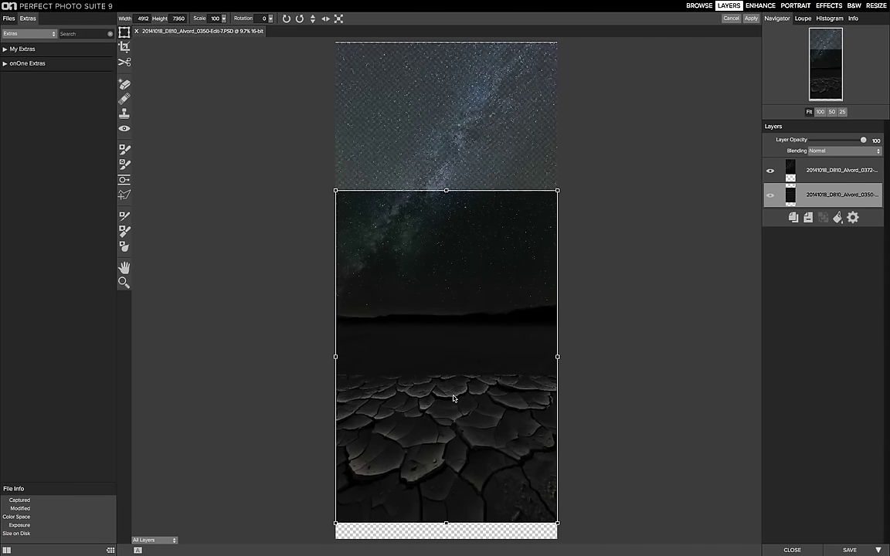
key("Down")
key("Down")
key("Down")
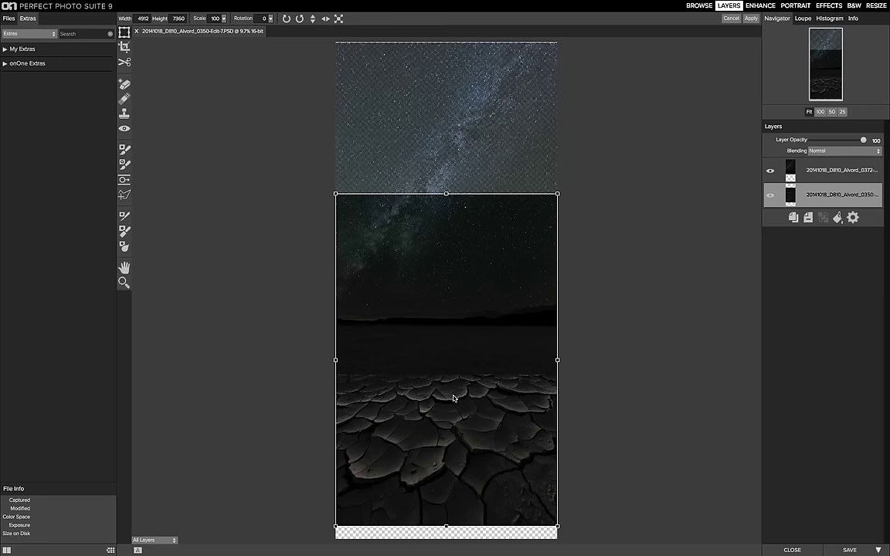
mouse_move(532, 135)
left_click(837, 173)
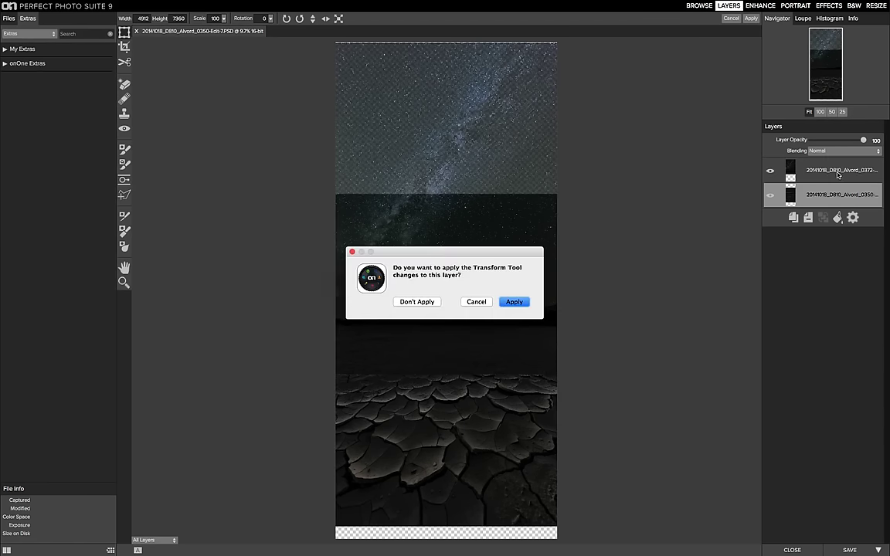
left_click(514, 302)
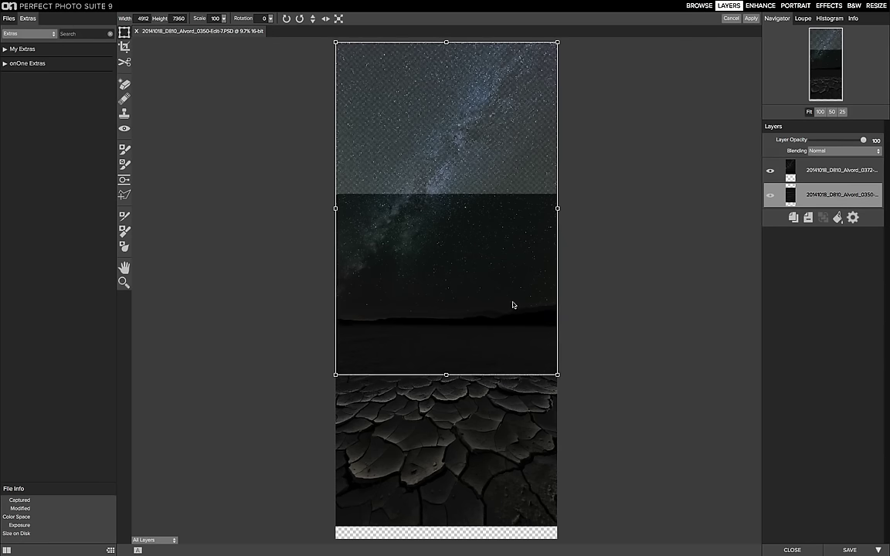
Restore the Milky Way layer's opacity to 100 and paint out its lower edge over the cracked ground with the Masking Brush at 65 opacity.
mouse_move(863, 140)
left_mouse_down()
mouse_move(852, 141)
mouse_move(875, 142)
left_mouse_up()
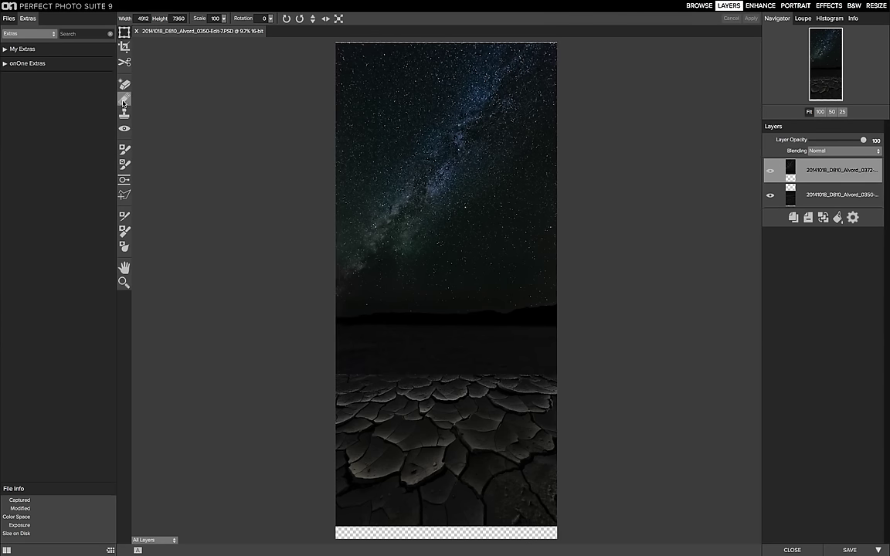
left_click(125, 150)
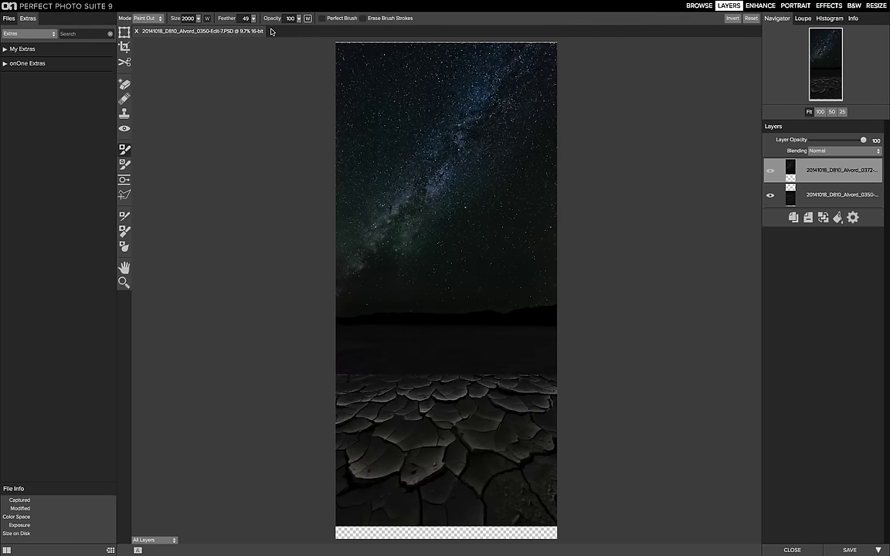
left_click_drag(272, 17, 247, 18)
left_click(246, 18)
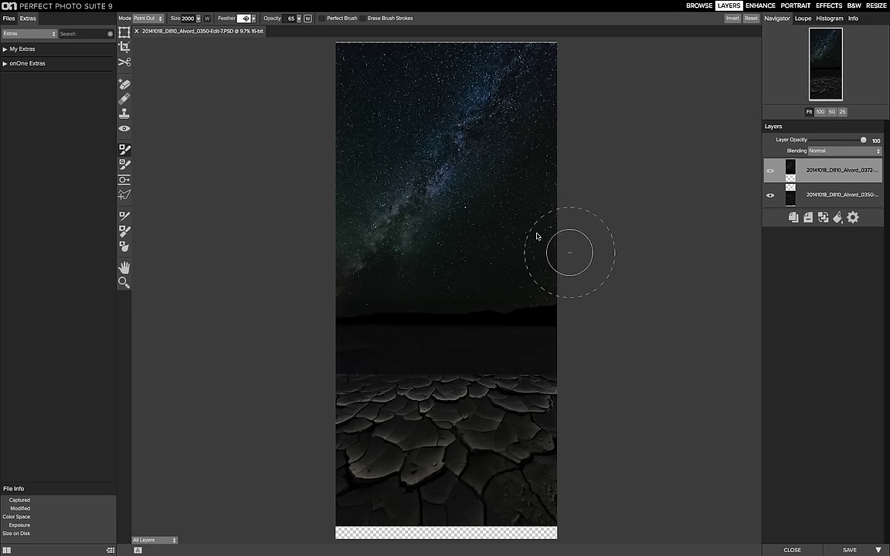
mouse_move(475, 401)
left_mouse_down()
mouse_move(353, 388)
mouse_move(431, 395)
mouse_move(415, 386)
mouse_move(353, 403)
mouse_move(495, 374)
mouse_move(557, 382)
mouse_move(480, 377)
left_mouse_up()
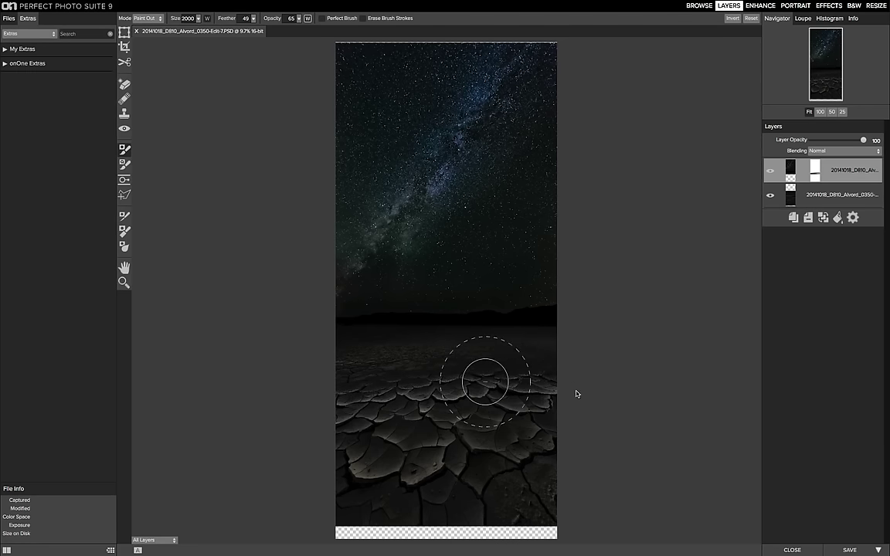
Reduce the masking brush to size 800 and paint out the Milky Way layer's remaining ground up to the base of the hills.
left_click(832, 112)
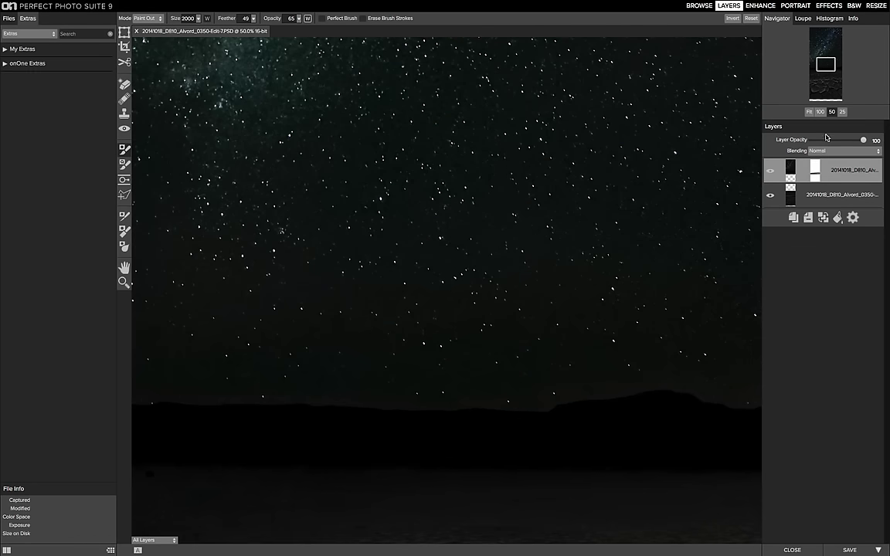
key("ctrl+minus")
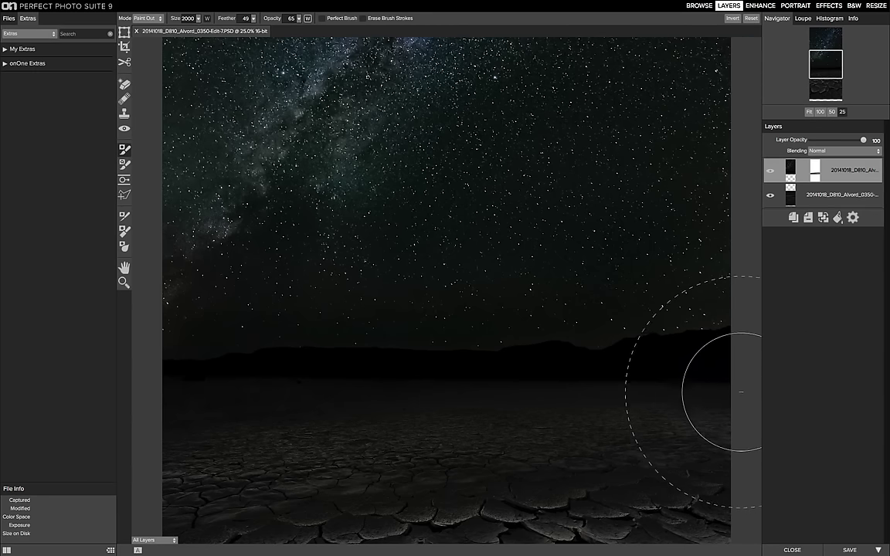
key("Tab")
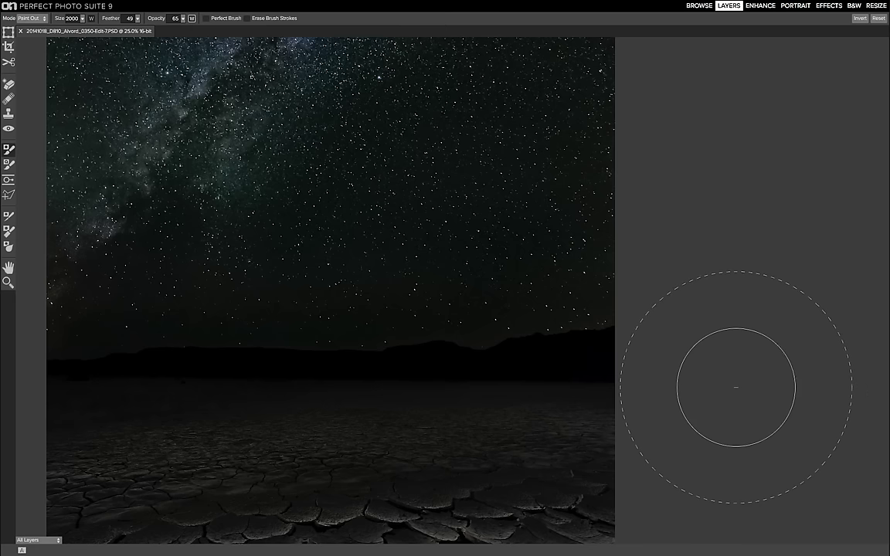
key("bracketleft")
key("bracketleft")
key("bracketleft")
key("bracketleft")
key("bracketleft")
key("bracketleft")
key("bracketleft")
key("bracketleft")
key("bracketleft")
key("bracketleft")
key("bracketleft")
key("bracketleft")
key("bracketleft")
key("bracketleft")
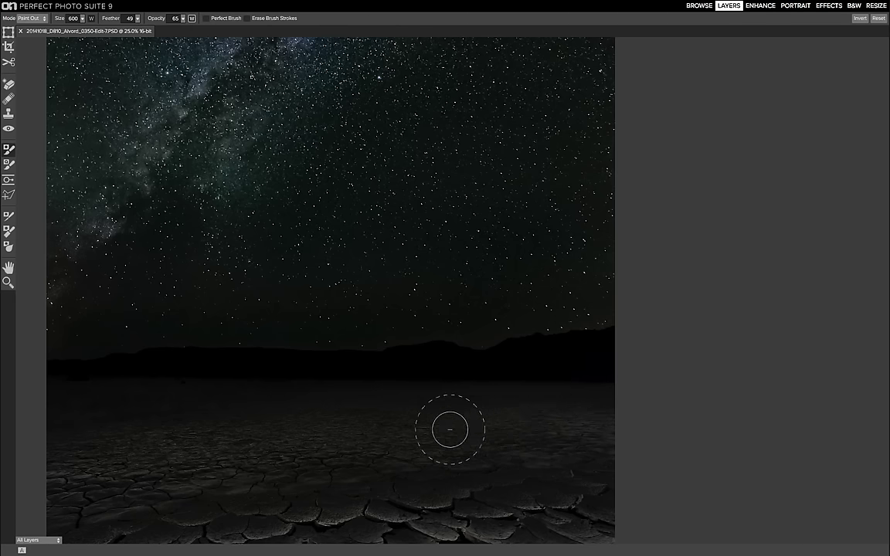
key("bracketright")
key("bracketright")
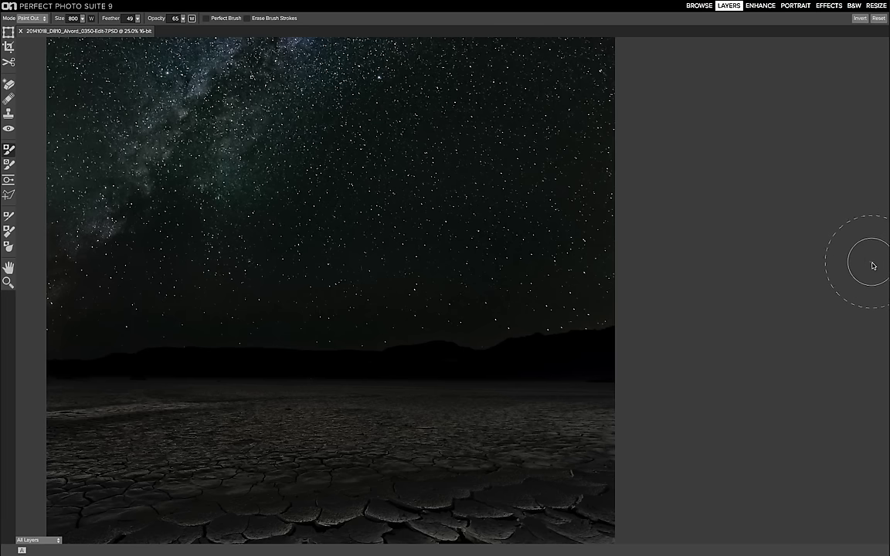
key("Tab")
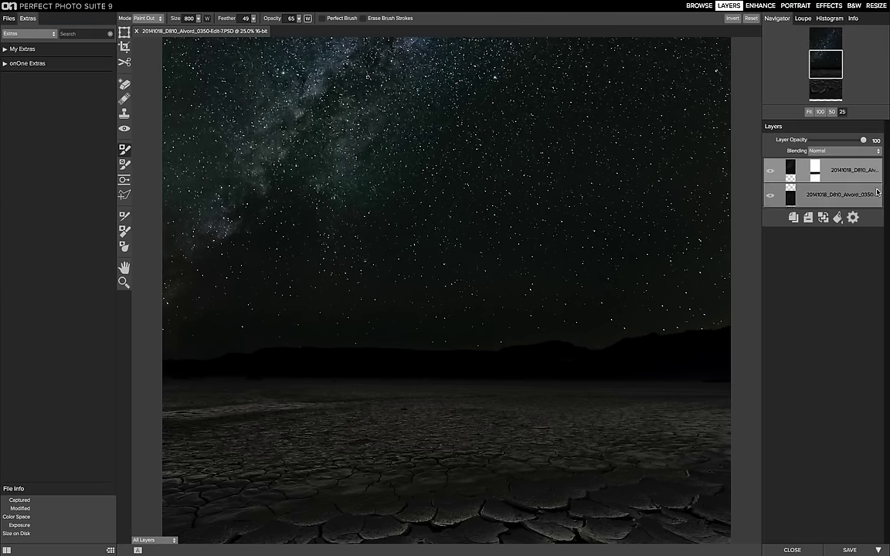
left_click(809, 112)
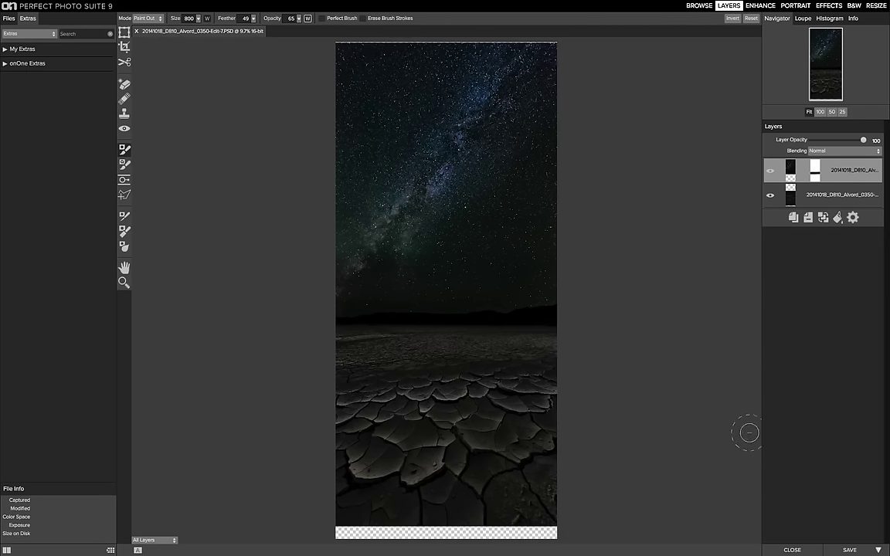
Close the layered document without saving and view the 0350-Edit-5 composite in Lightroom with the surroundings blacked out.
left_click(792, 550)
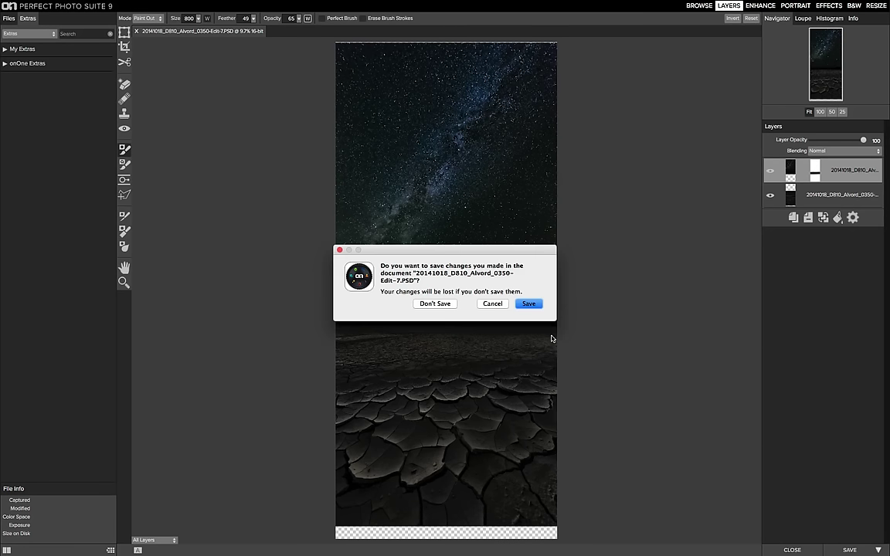
left_click(435, 304)
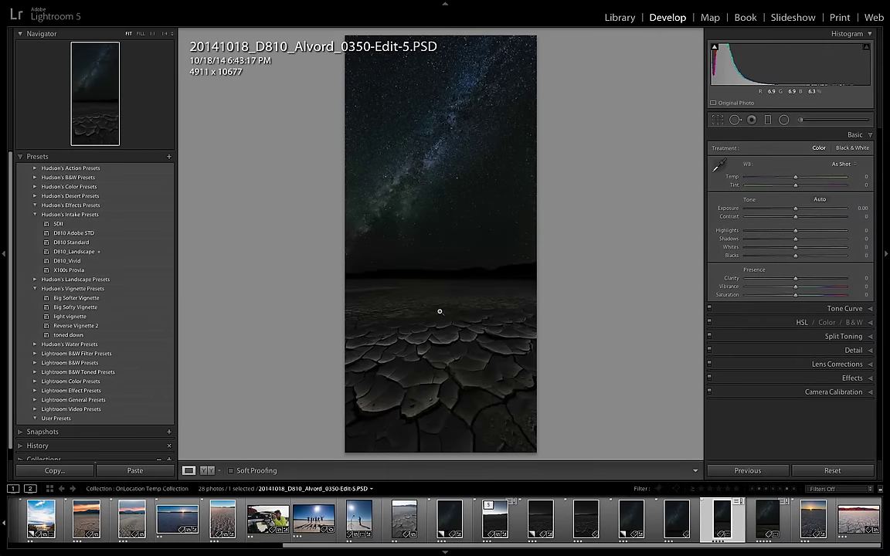
key("shift+Tab")
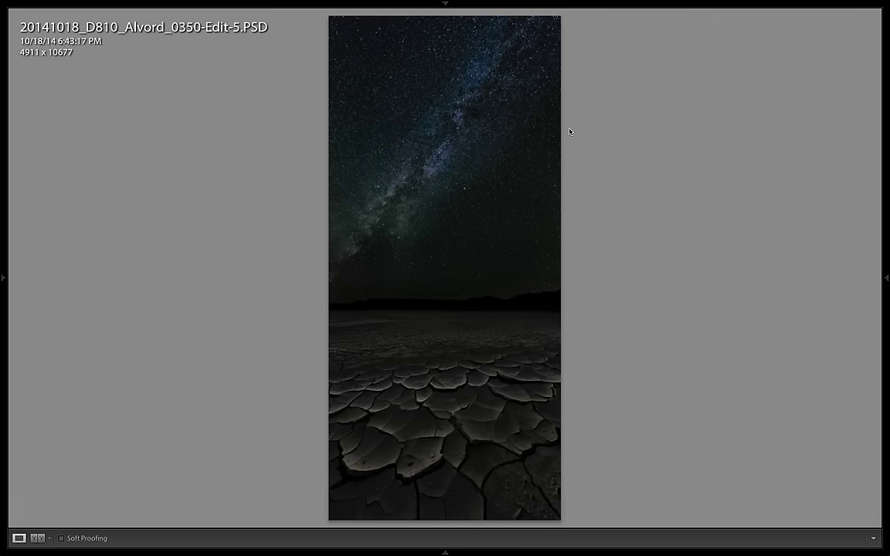
key("l")
key("l")
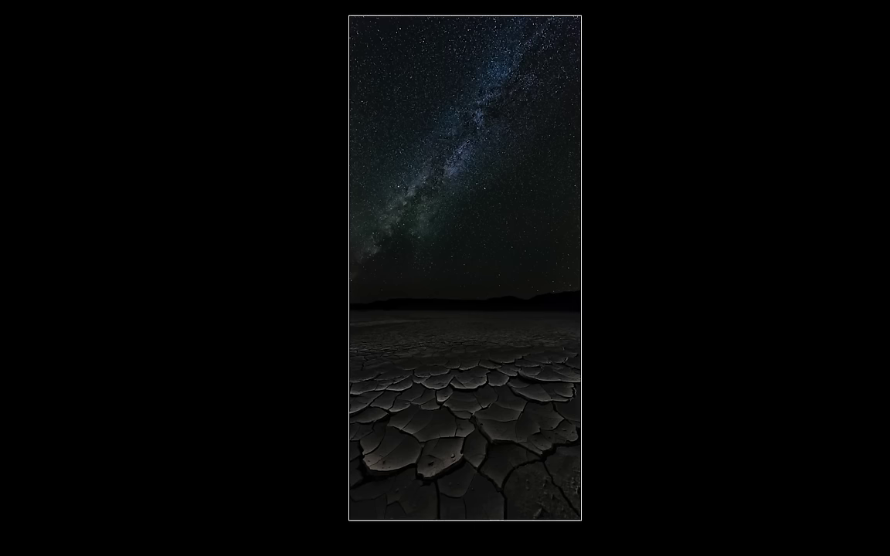
key("l")
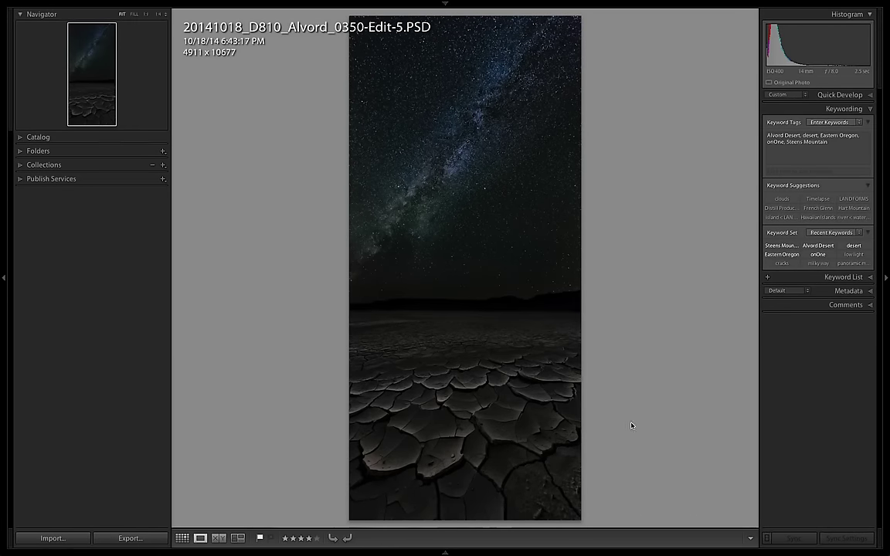
mouse_move(500, 553)
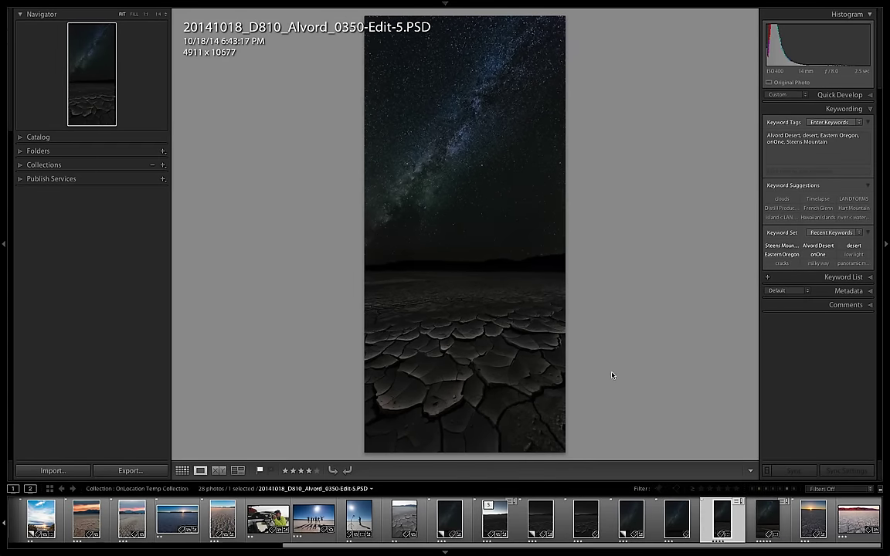
Compare the 0372-Edit-3-4 Milky Way photo with the 0350-Edit-5 composite, and view the 0418-Edit sunrise photo and the photo following it.
left_click(763, 526)
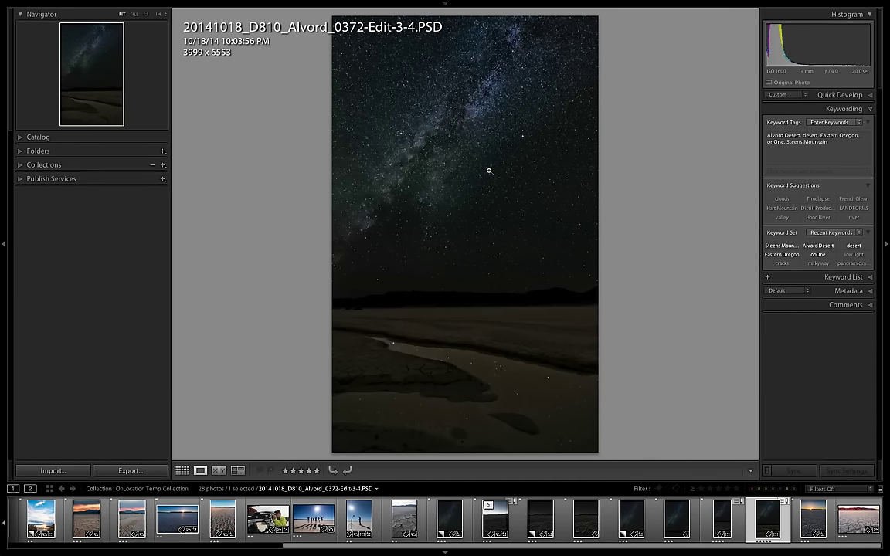
left_click(724, 525)
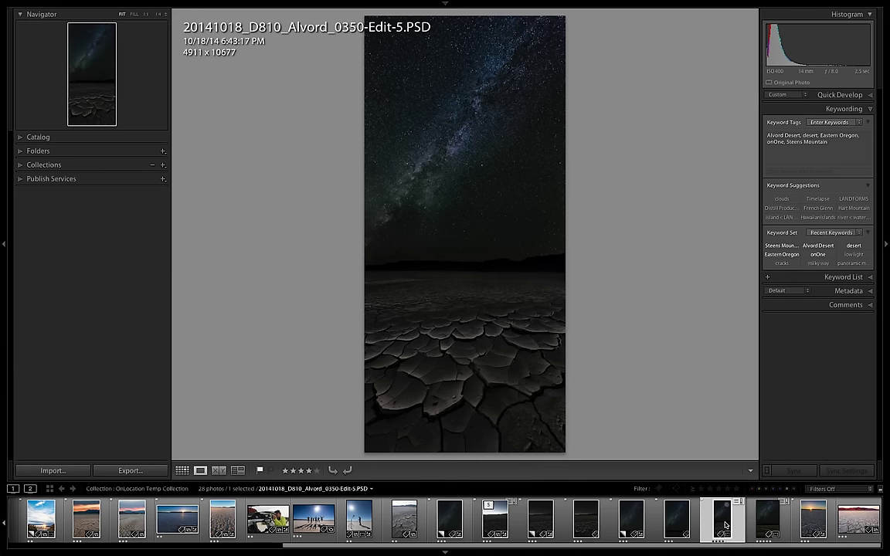
key("Right")
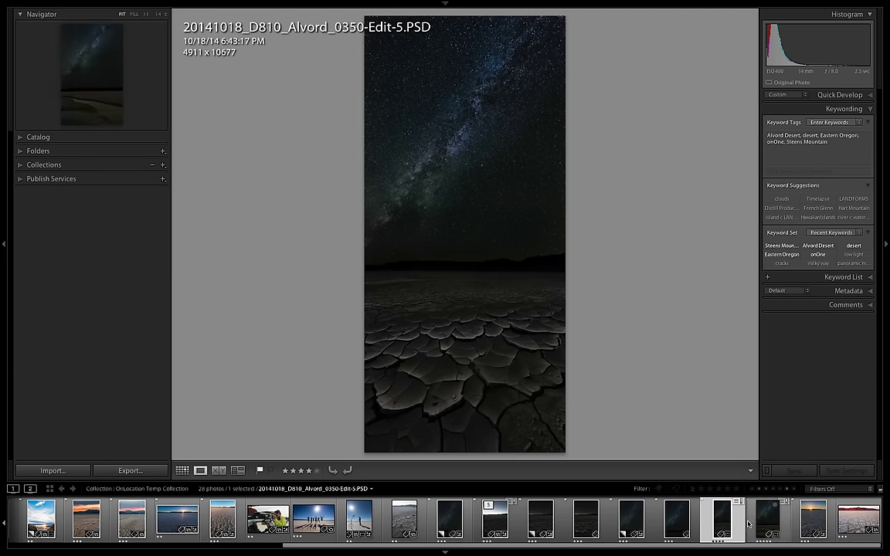
left_click(723, 525)
left_click(807, 522)
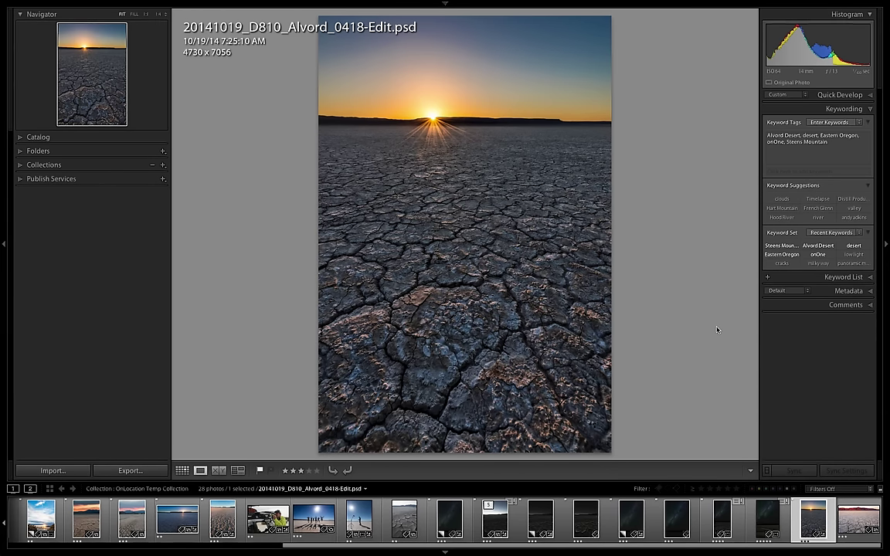
key("Right")
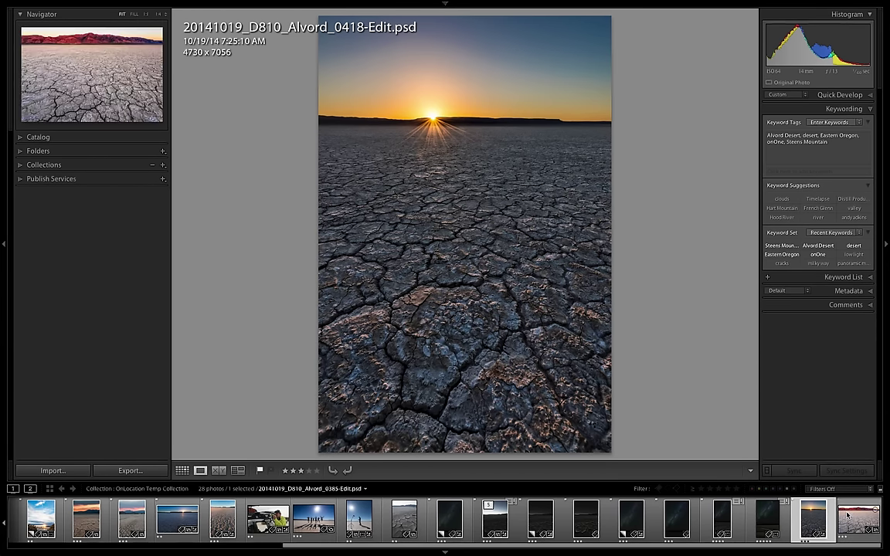